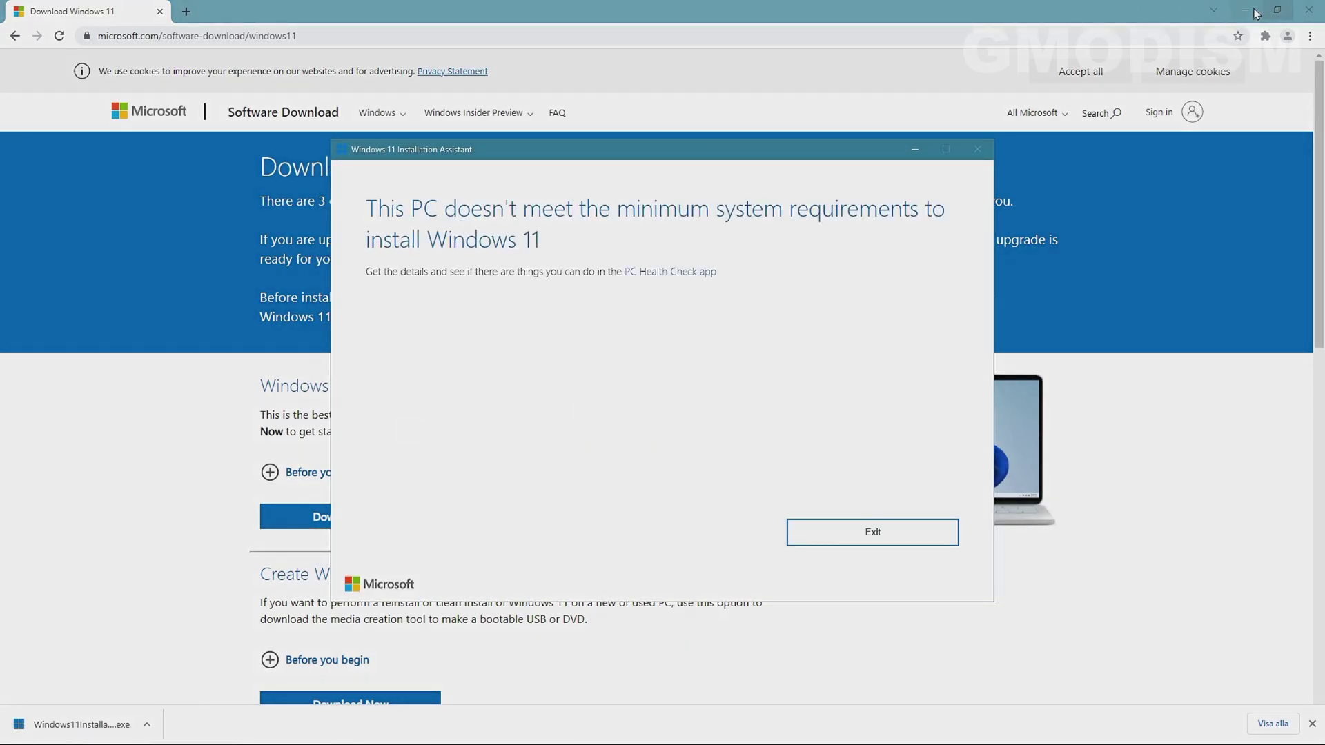
Minimize Chrome, exit the failing Installation Assistant, and launch regedit from the Run box
left_click(1245, 9)
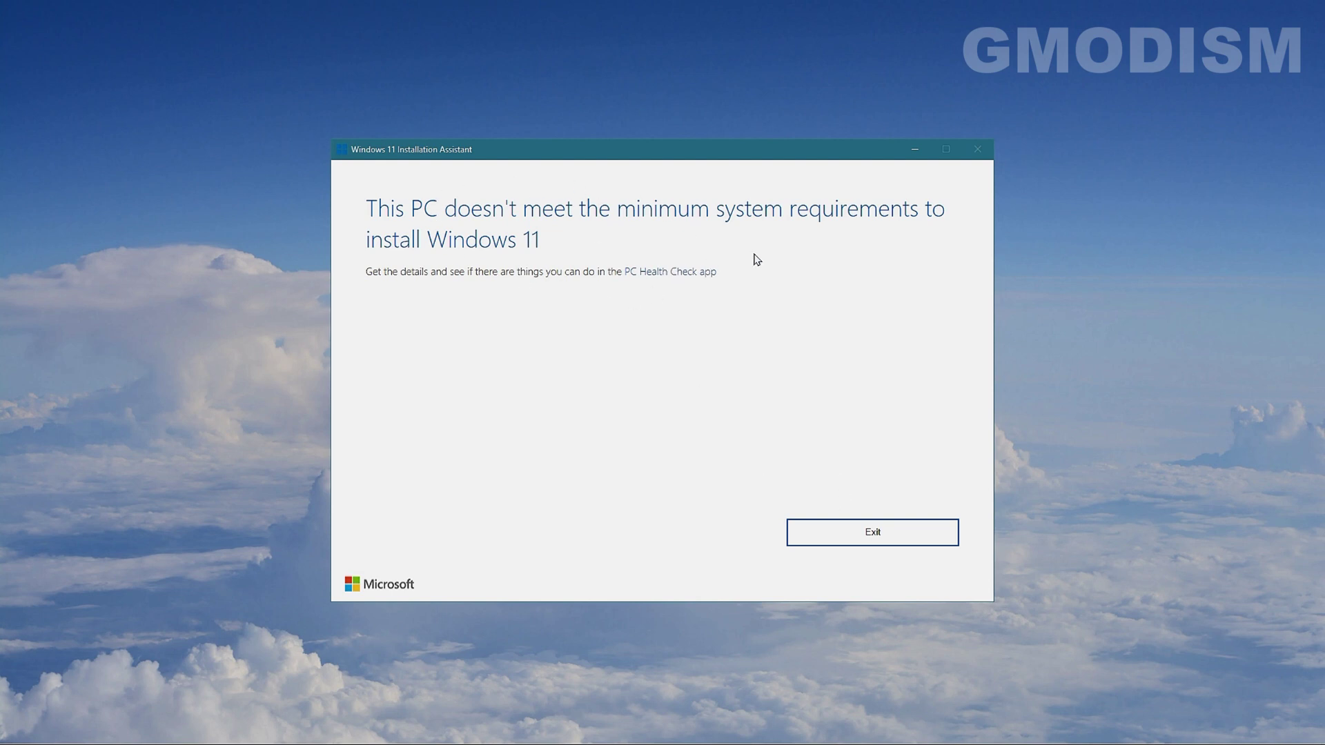
left_click(891, 535)
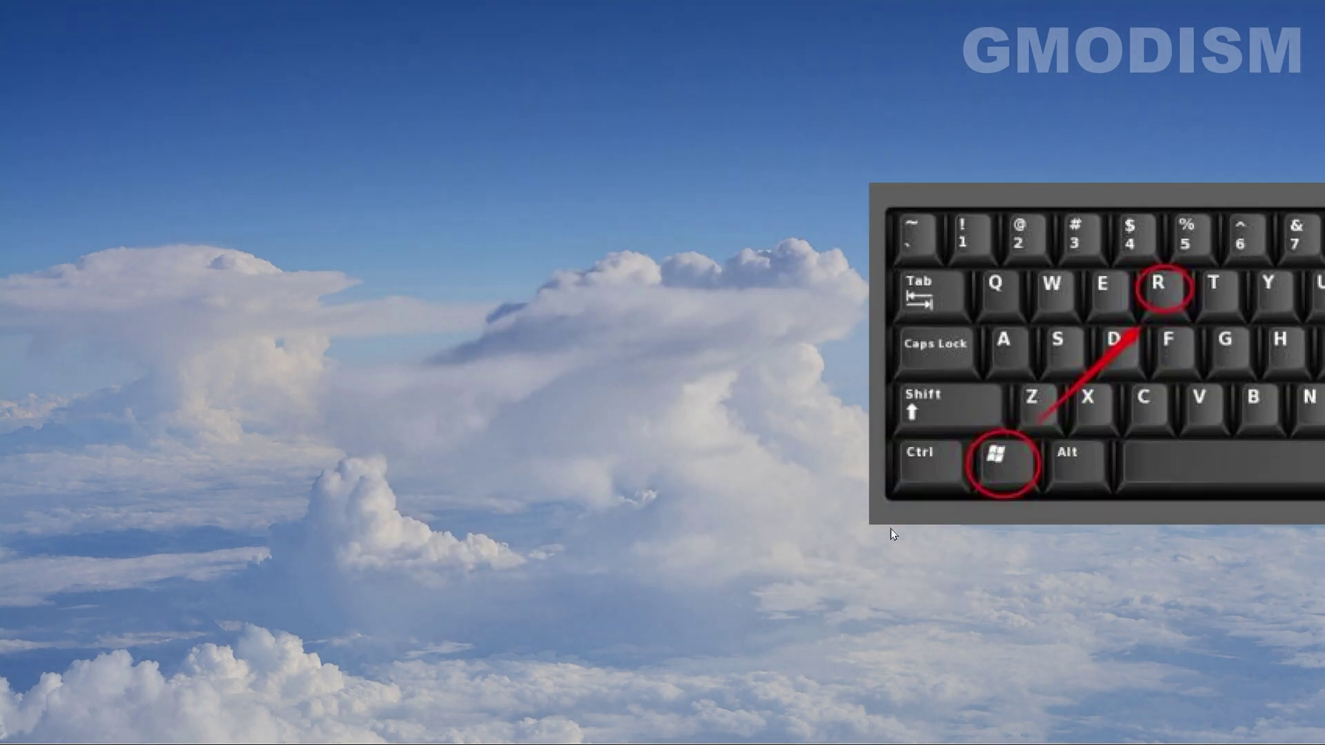
key("super+r")
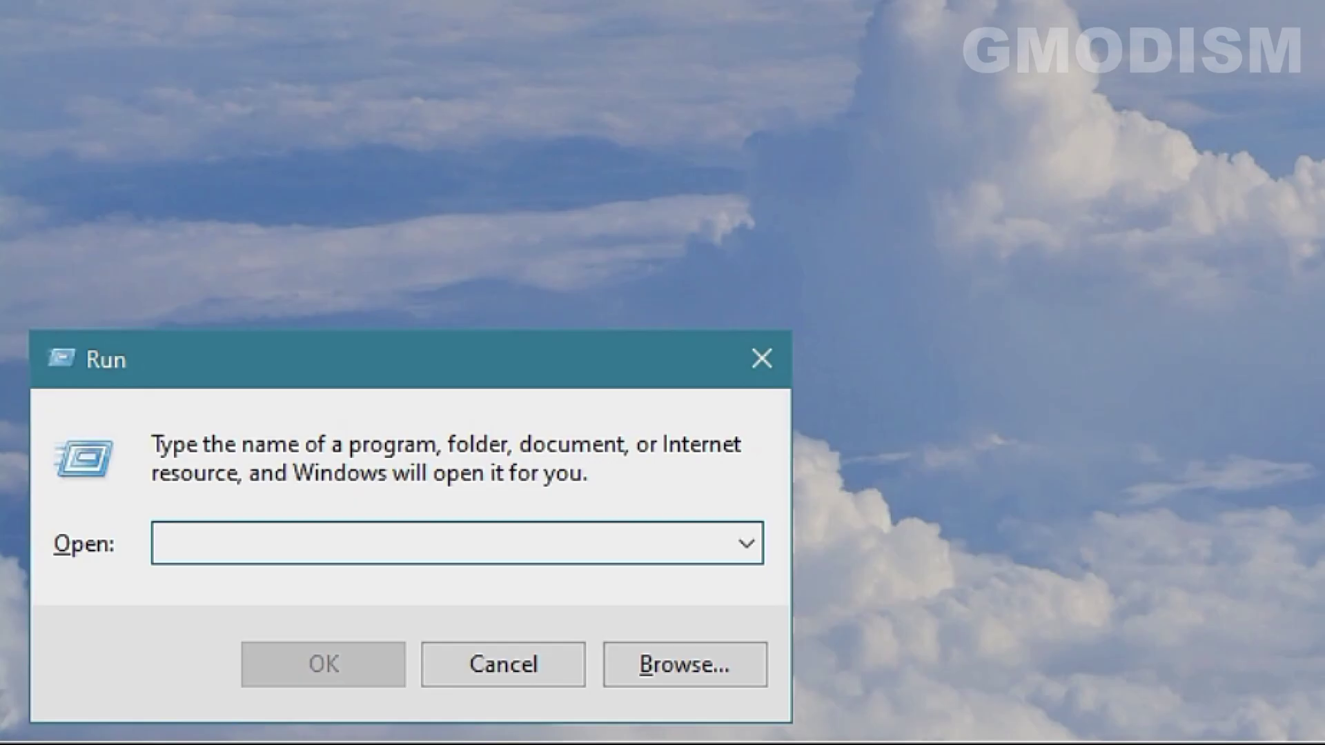
type("re")
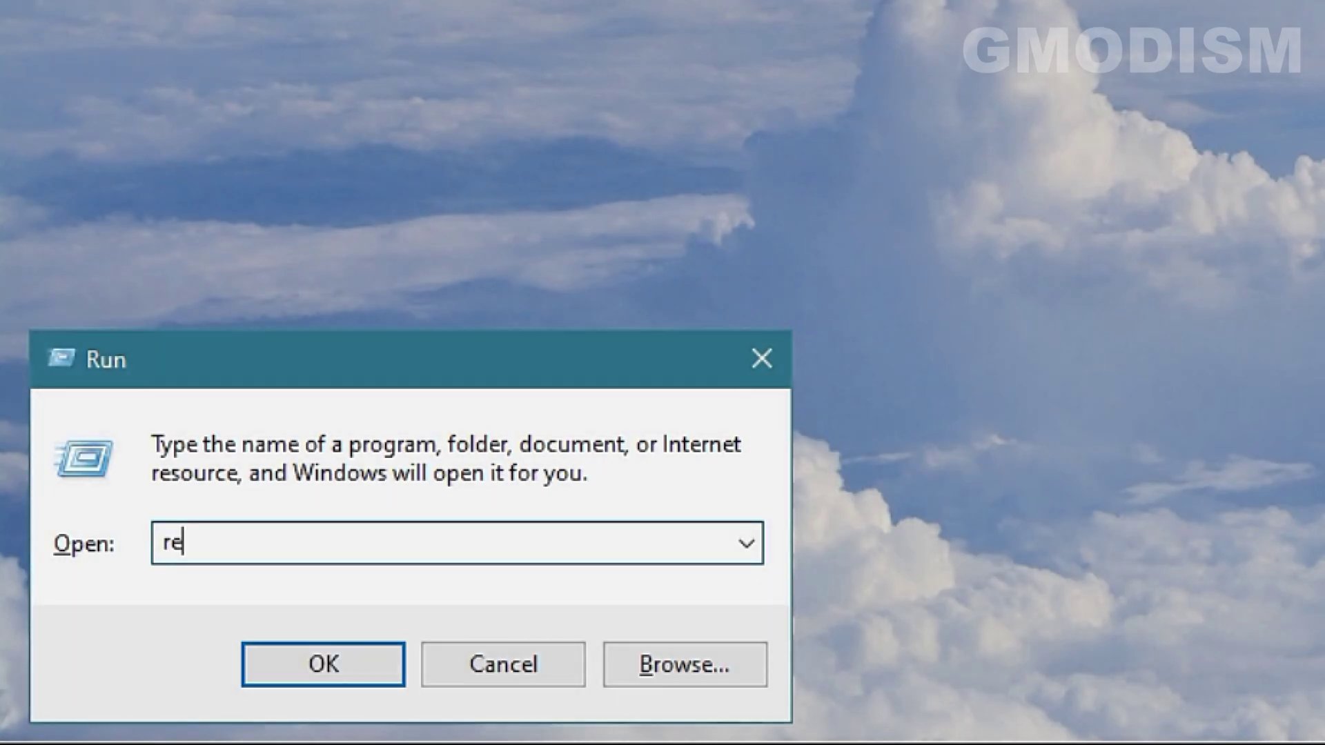
type("gedit")
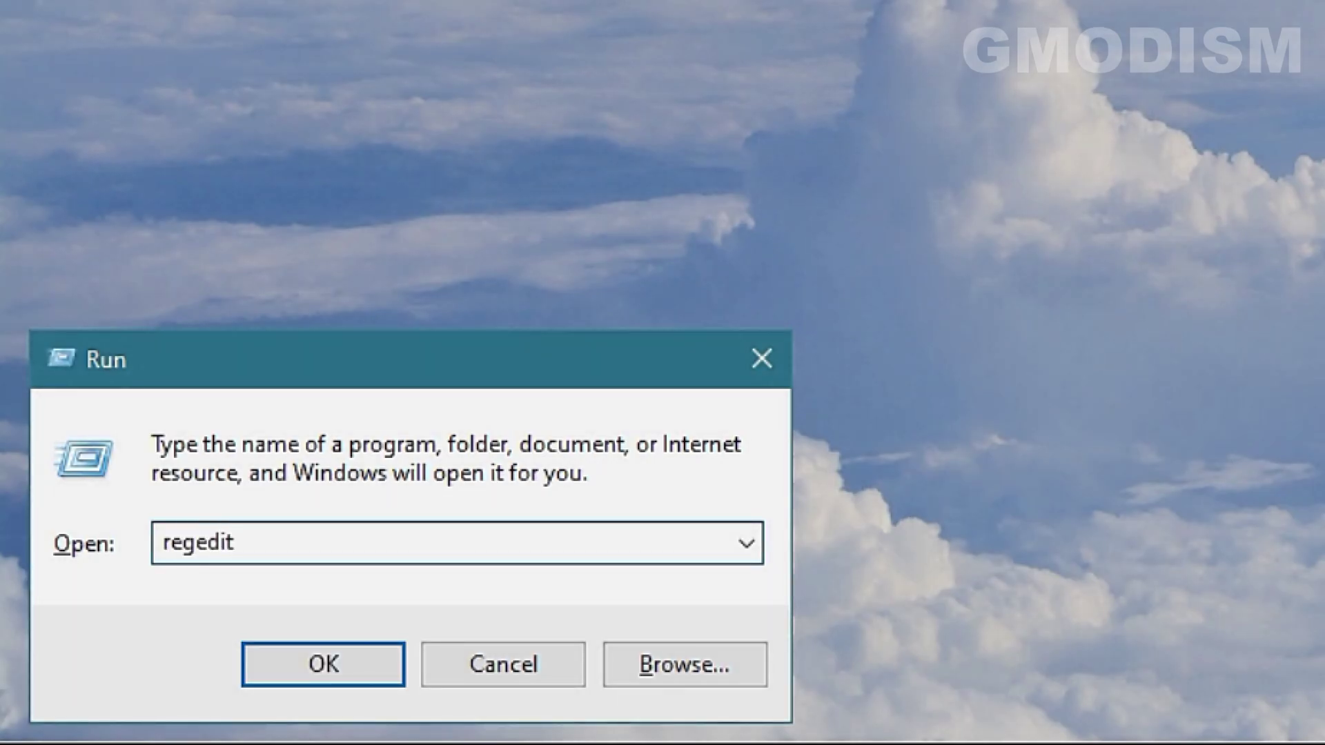
key("Return")
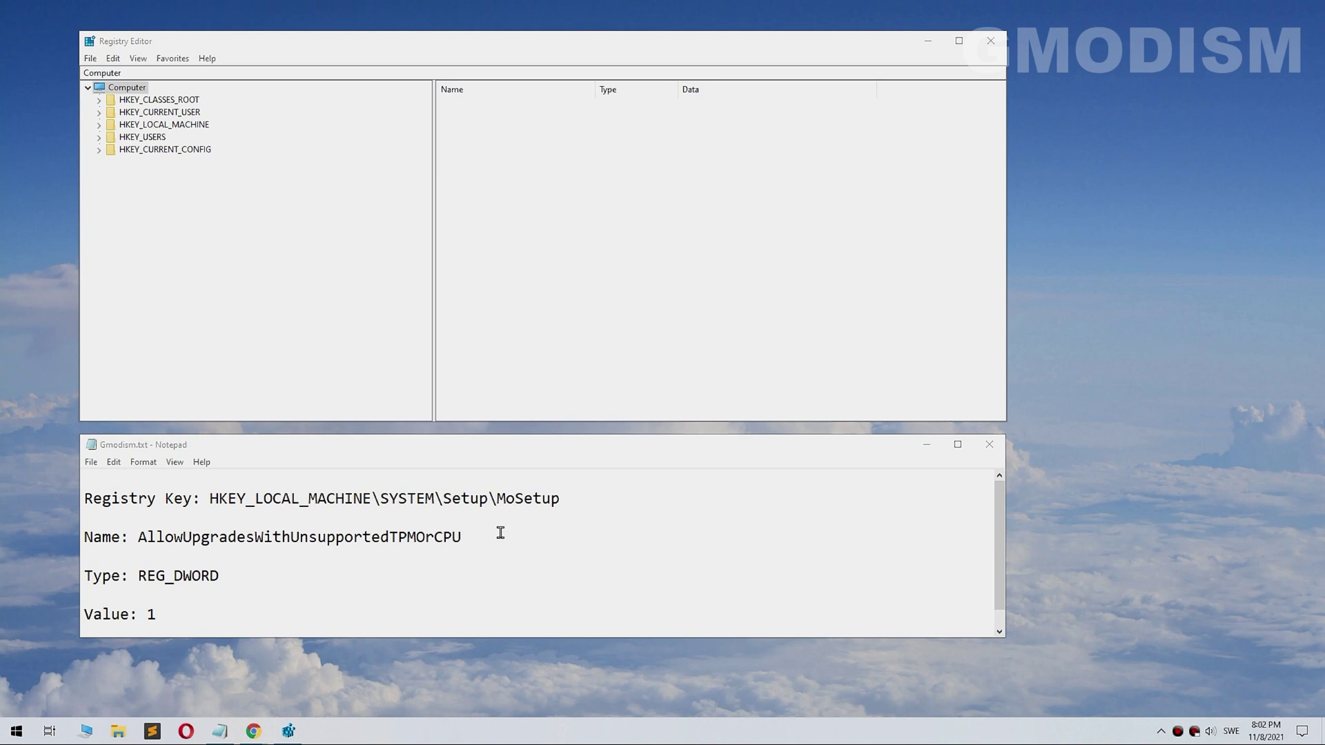
Go to HKEY_LOCAL_MACHINE\SYSTEM\Setup\MoSetup in Registry Editor using the key path from the notes
left_click_drag(210, 498, 567, 498)
key("ctrl+c")
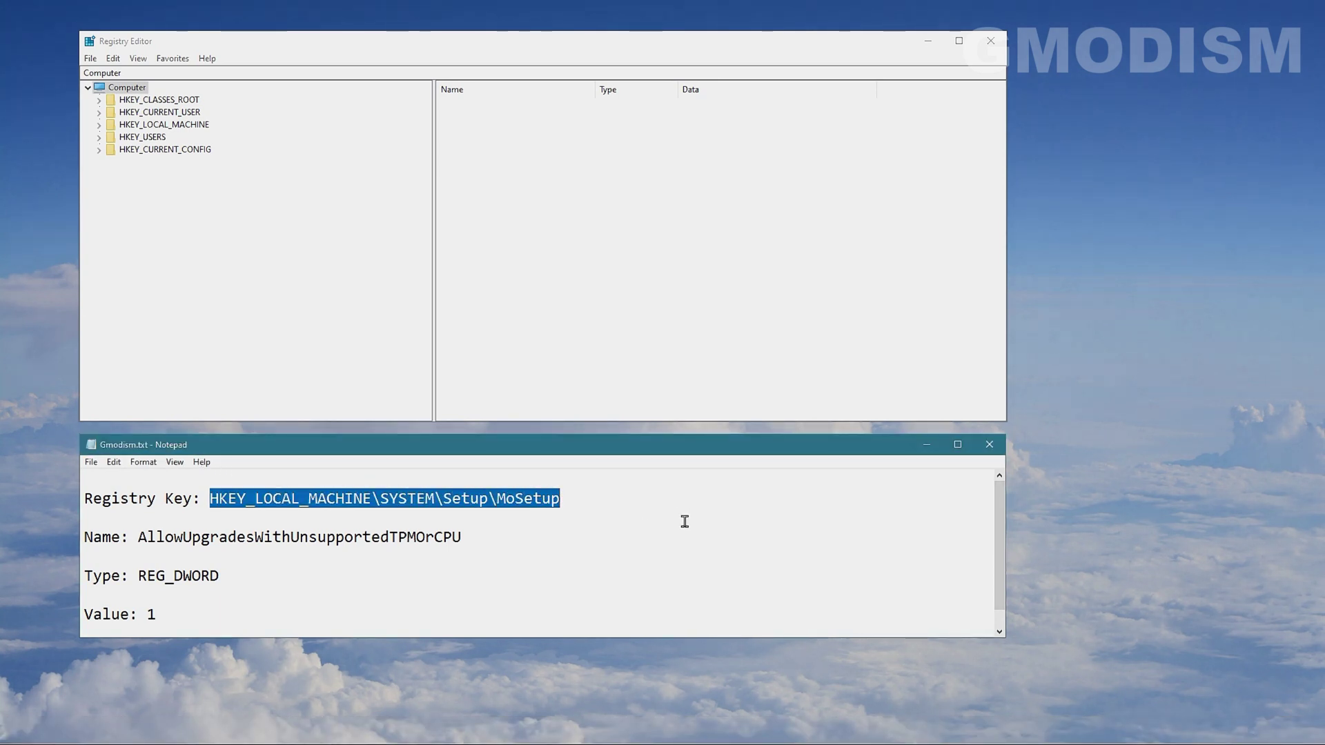
left_click(185, 71)
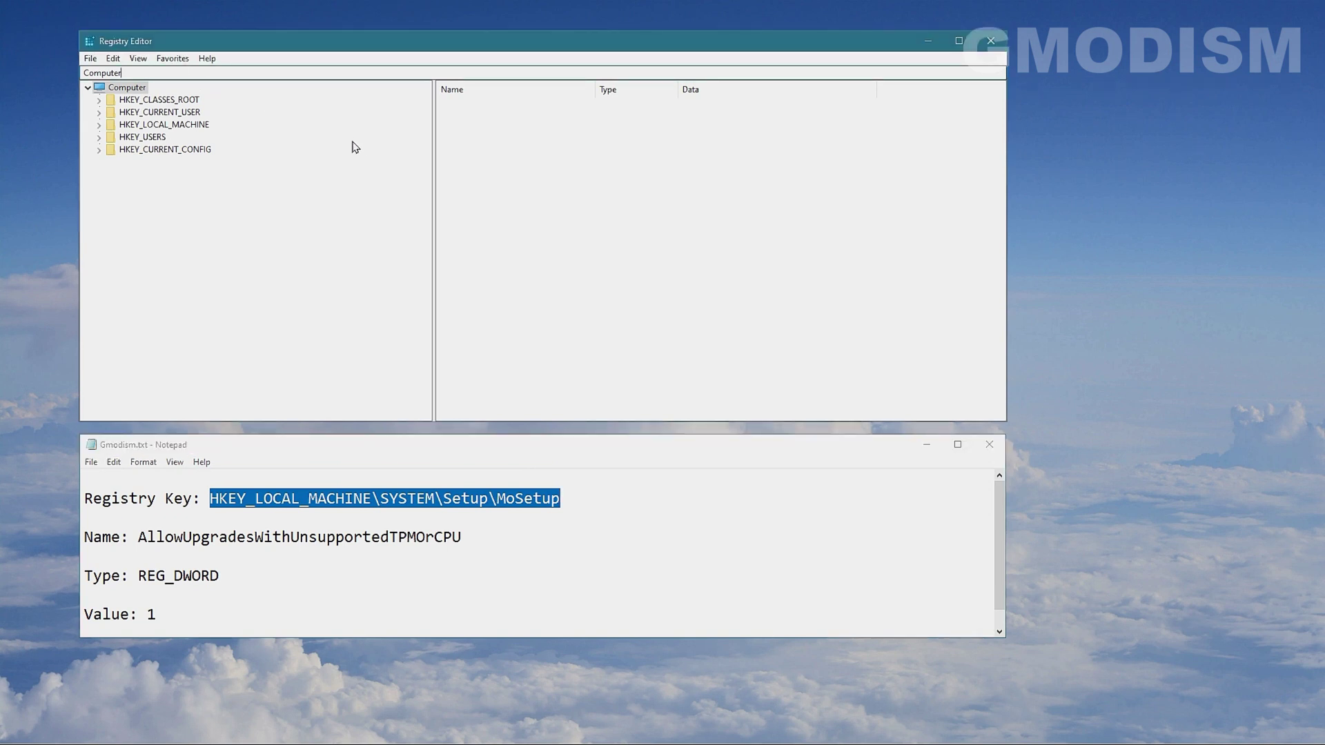
key("ctrl+a")
key("ctrl+v")
key("Return")
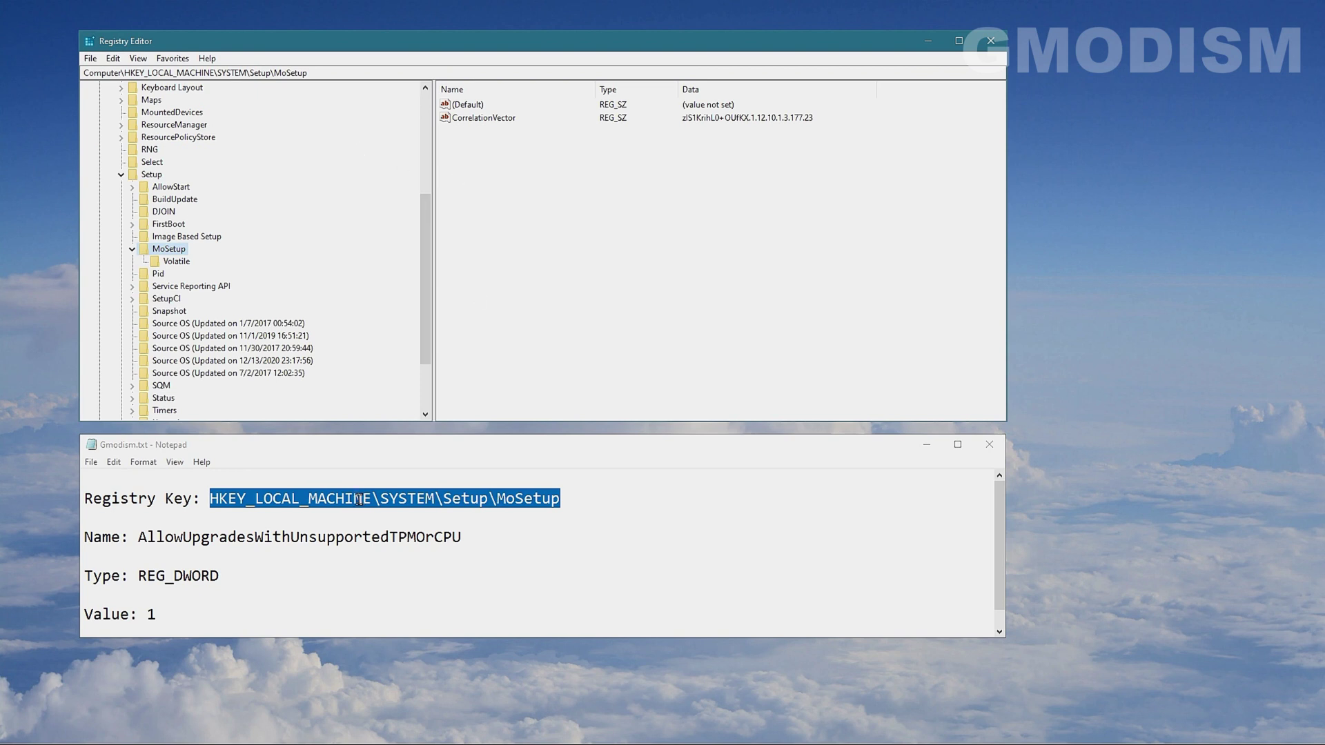
Copy the value name AllowUpgradesWithUnsupportedTPMOrCPU from the notes for use in Registry Editor
left_click(138, 537)
left_click_drag(198, 536, 487, 532)
key("ctrl+c")
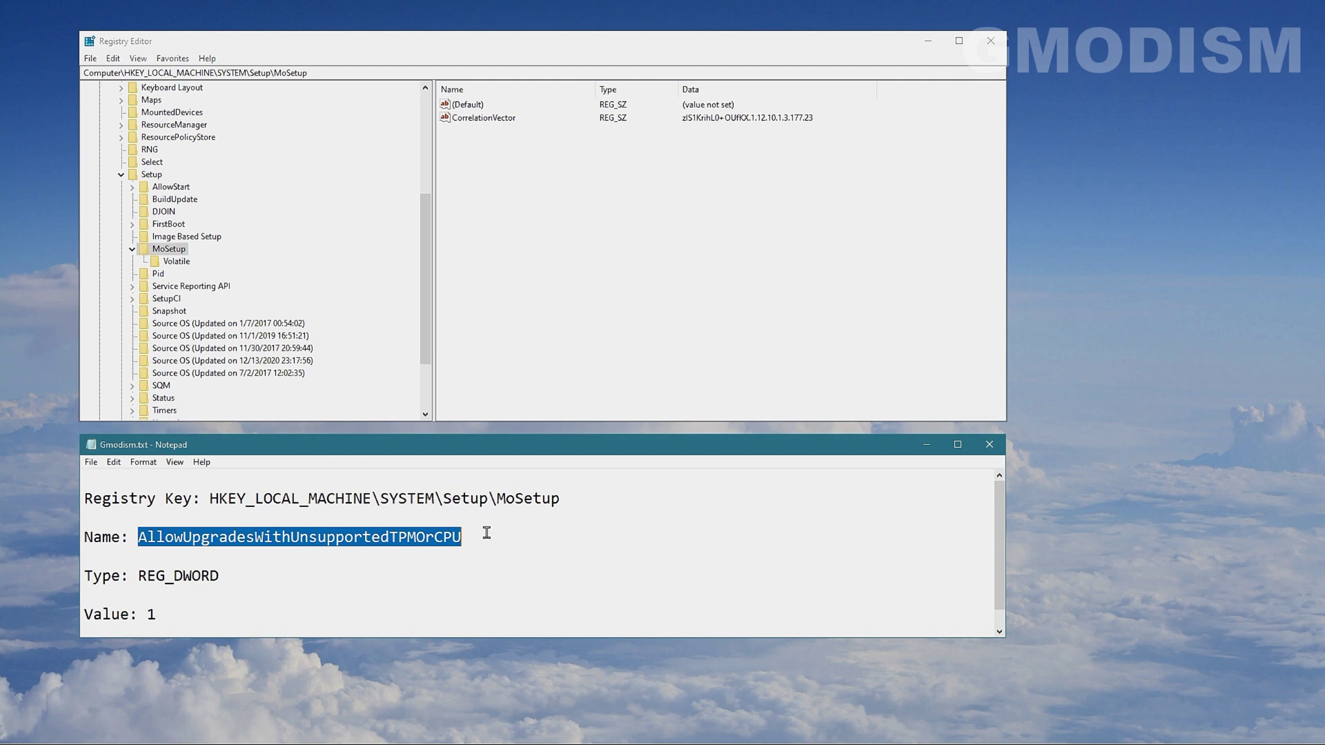
left_click(535, 349)
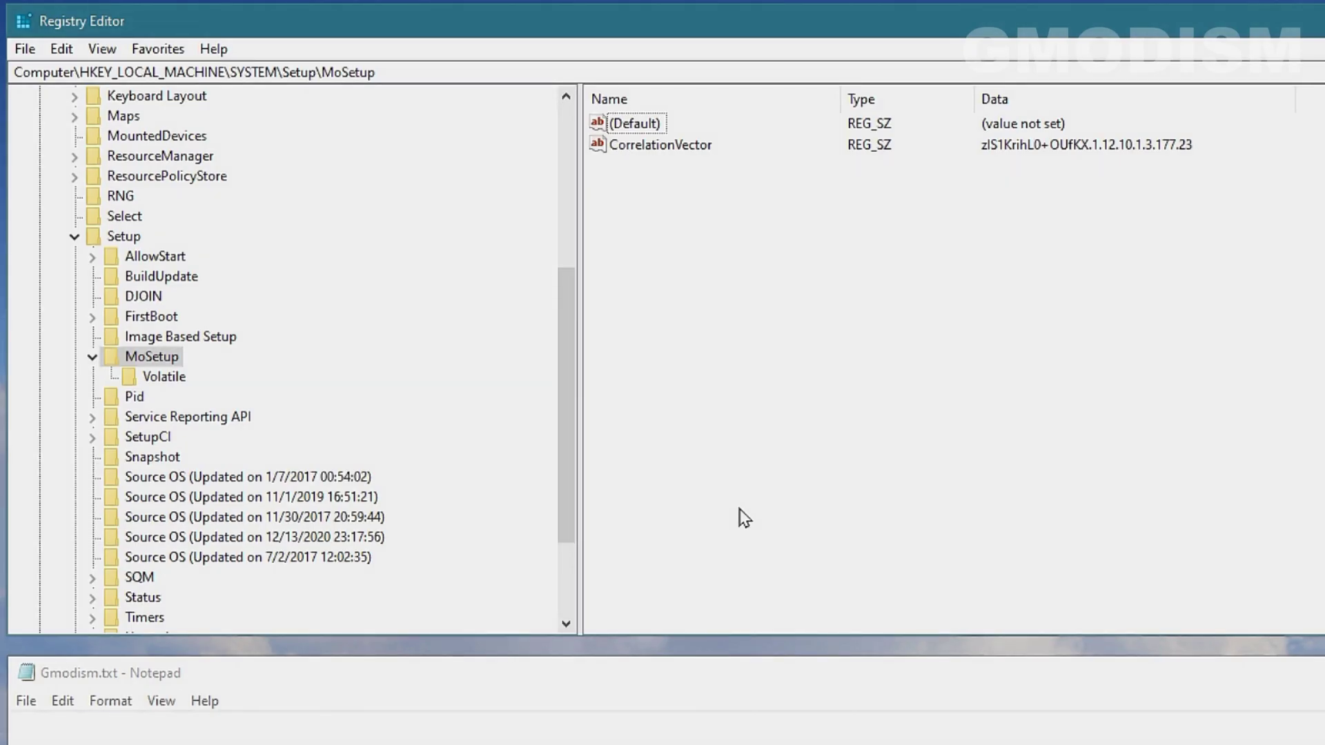
Create a DWORD (32-bit) value AllowUpgradesWithUnsupportedTPMOrCPU under MoSetup with data 1
right_click(744, 518)
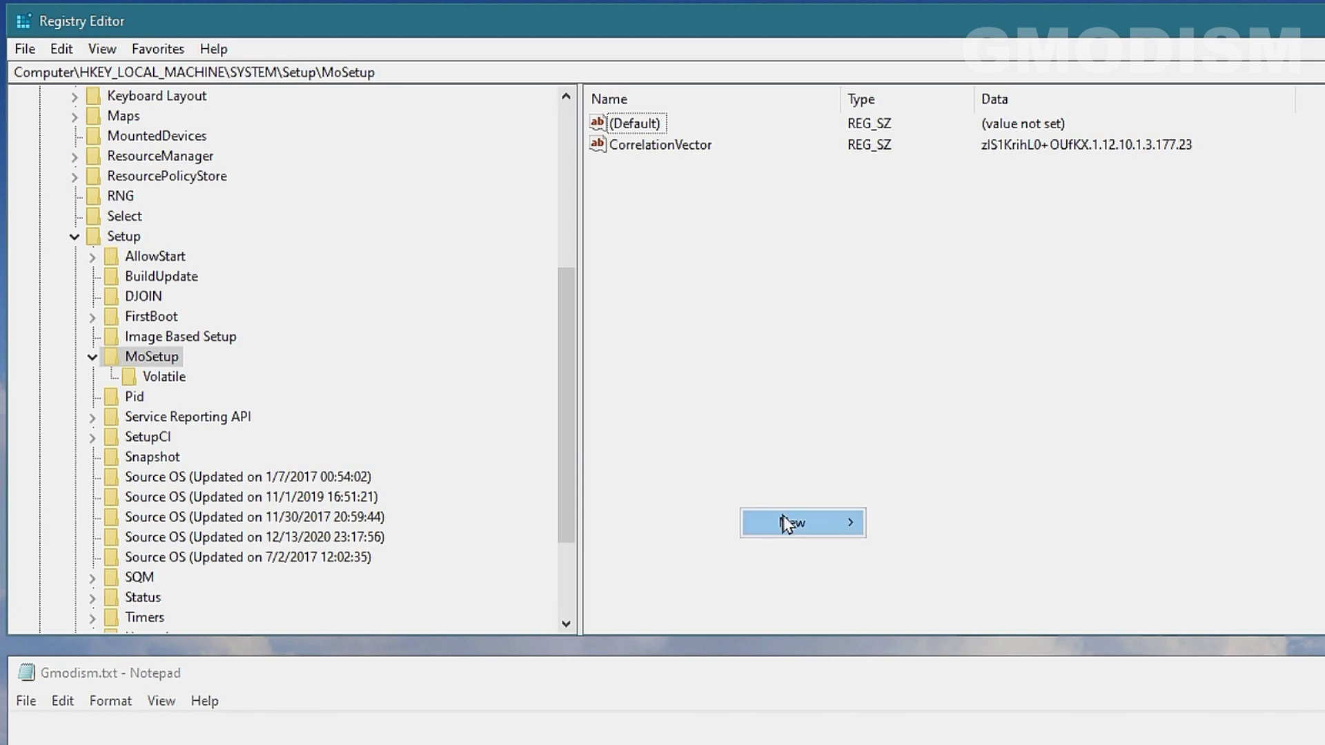
mouse_move(784, 524)
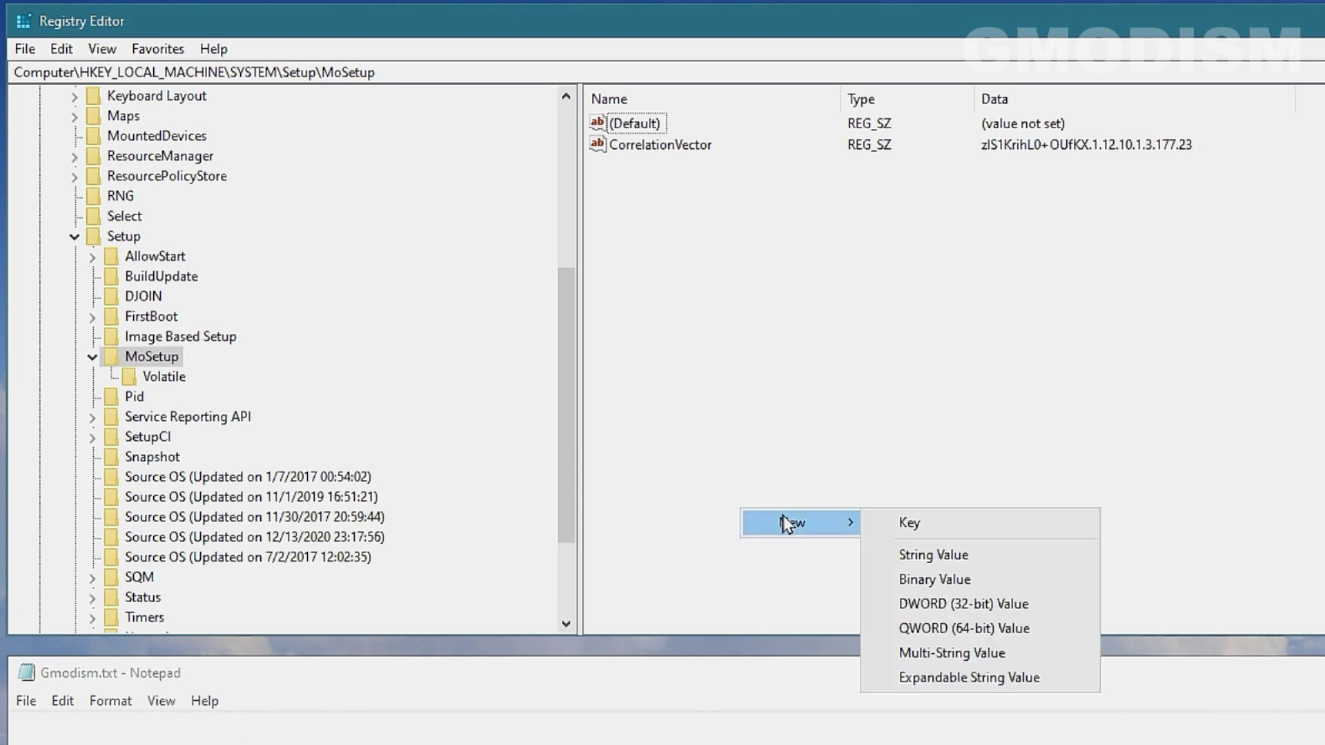
left_click(967, 609)
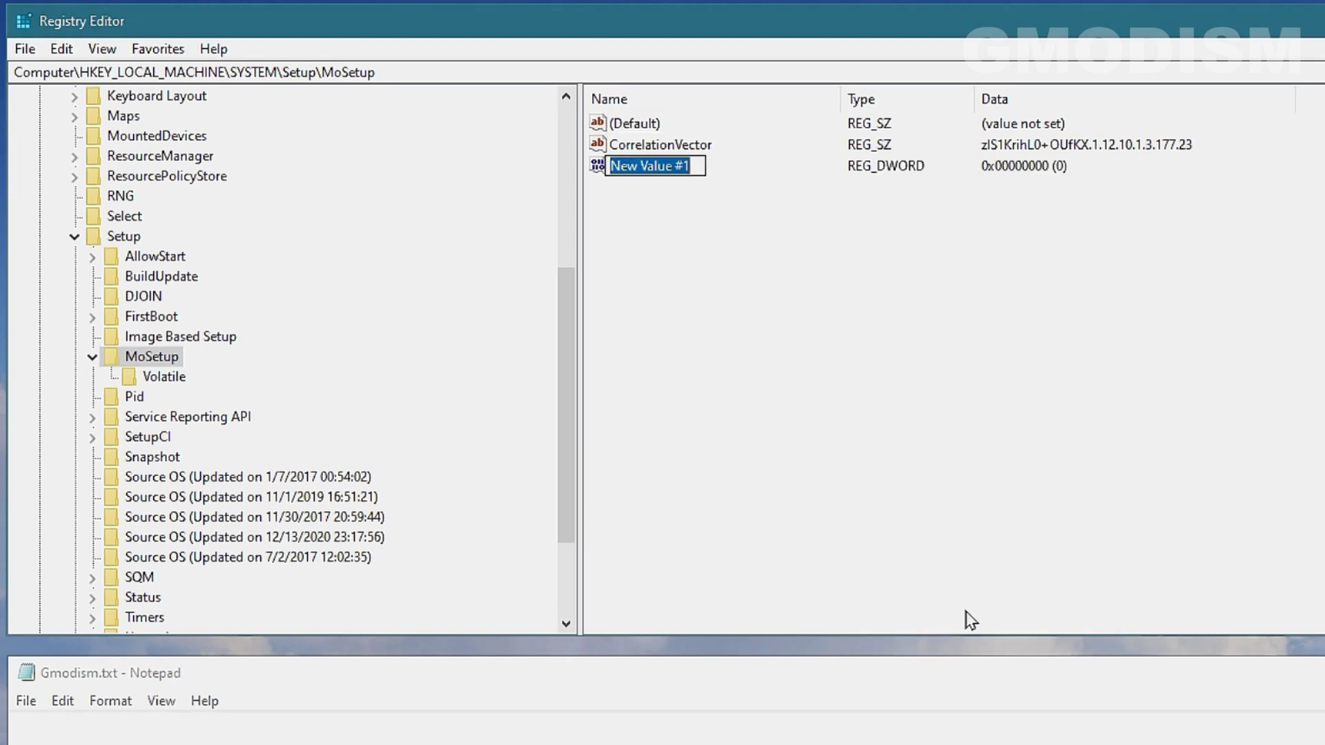
key("ctrl+v")
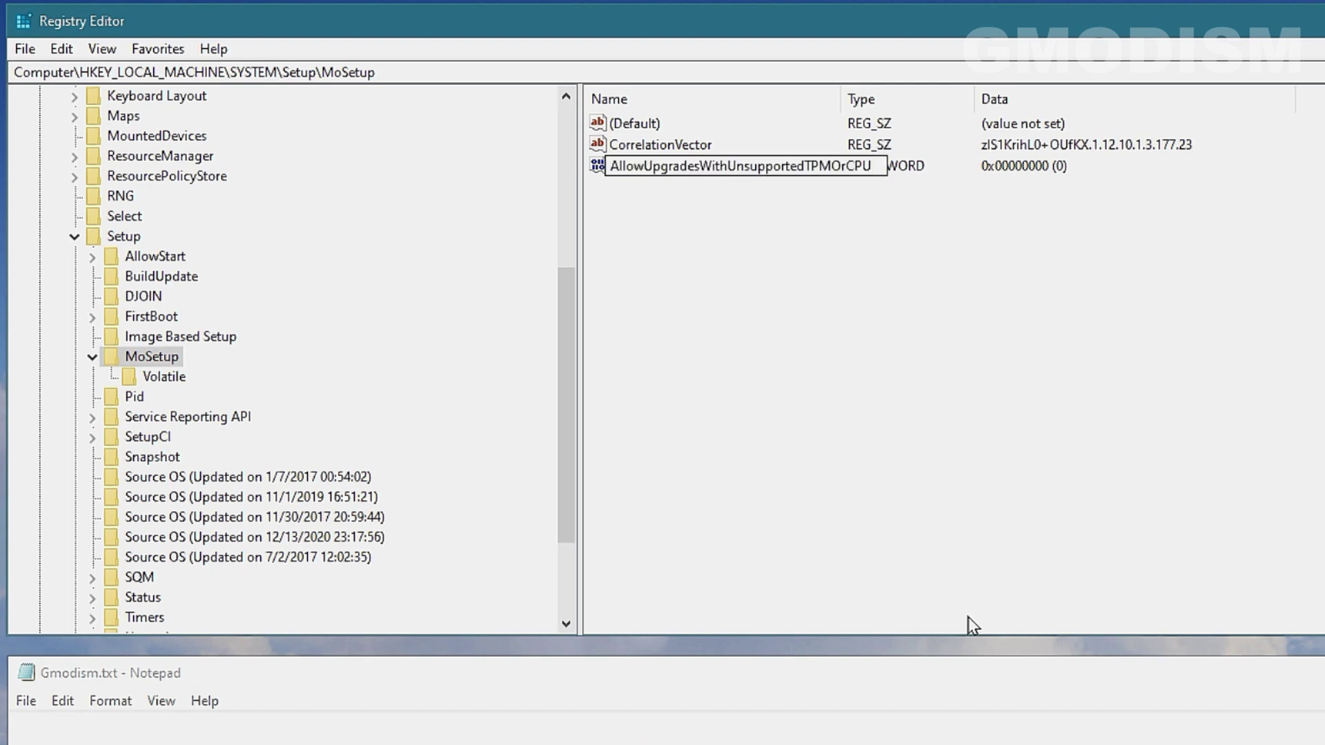
key("Return")
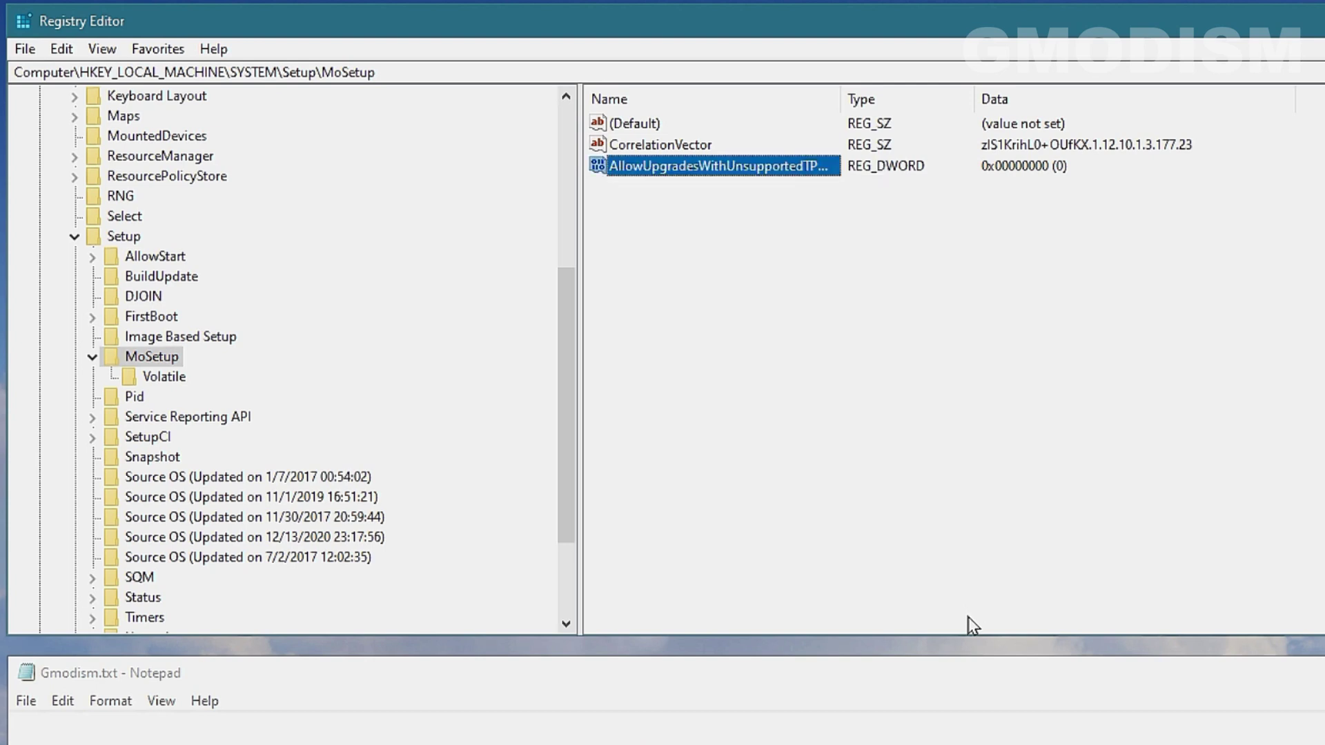
key("Return")
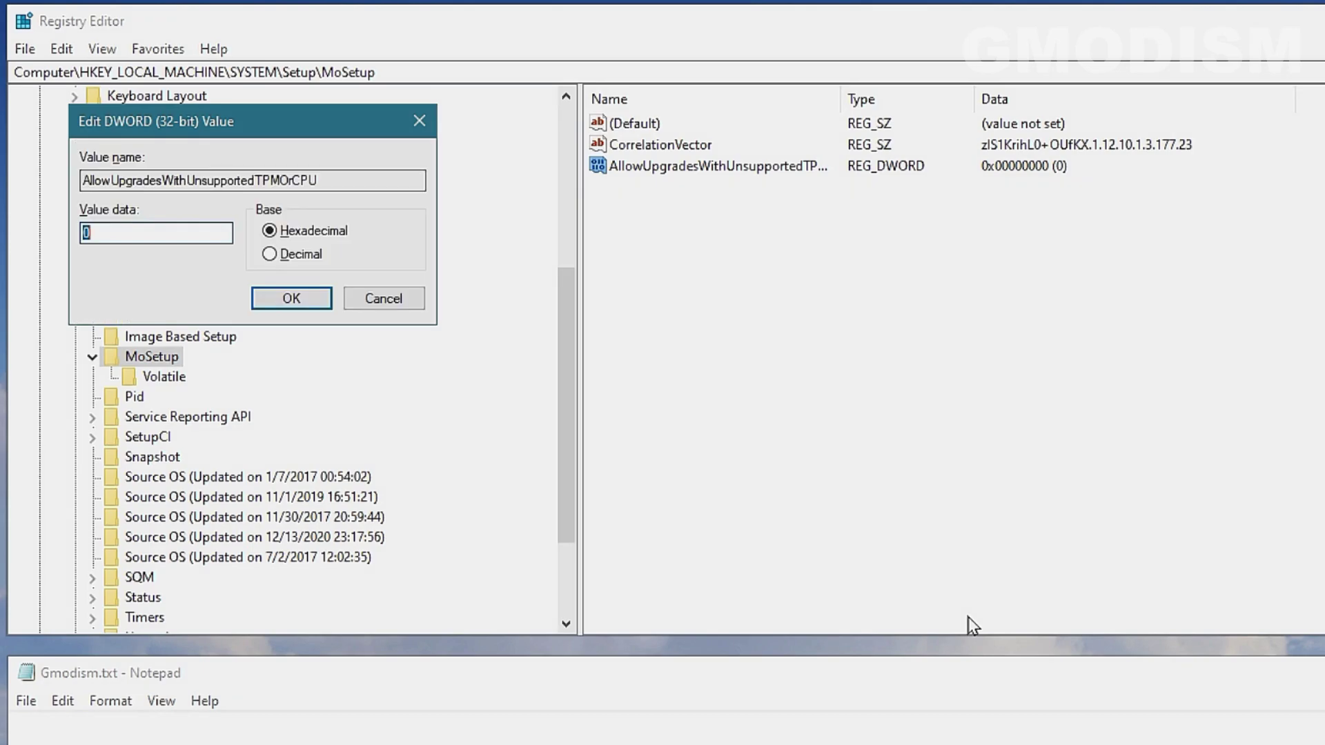
type("1")
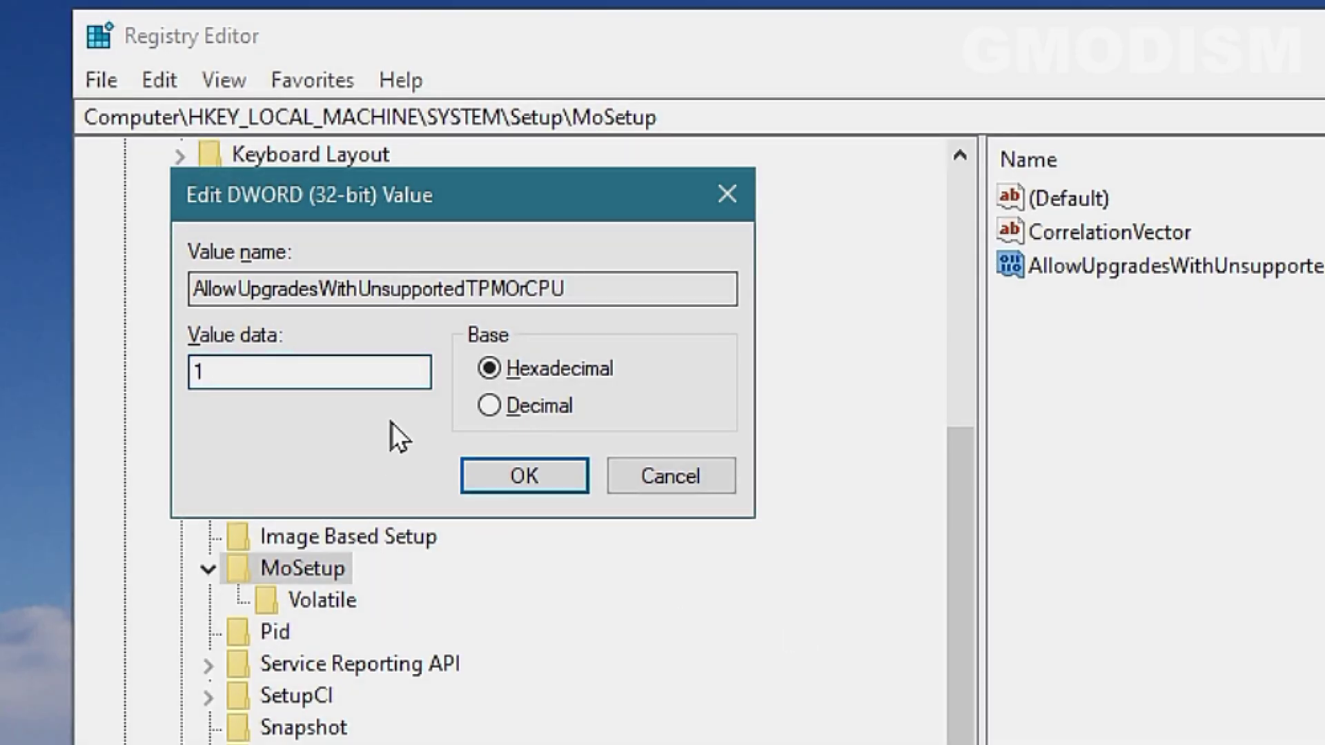
left_click(549, 476)
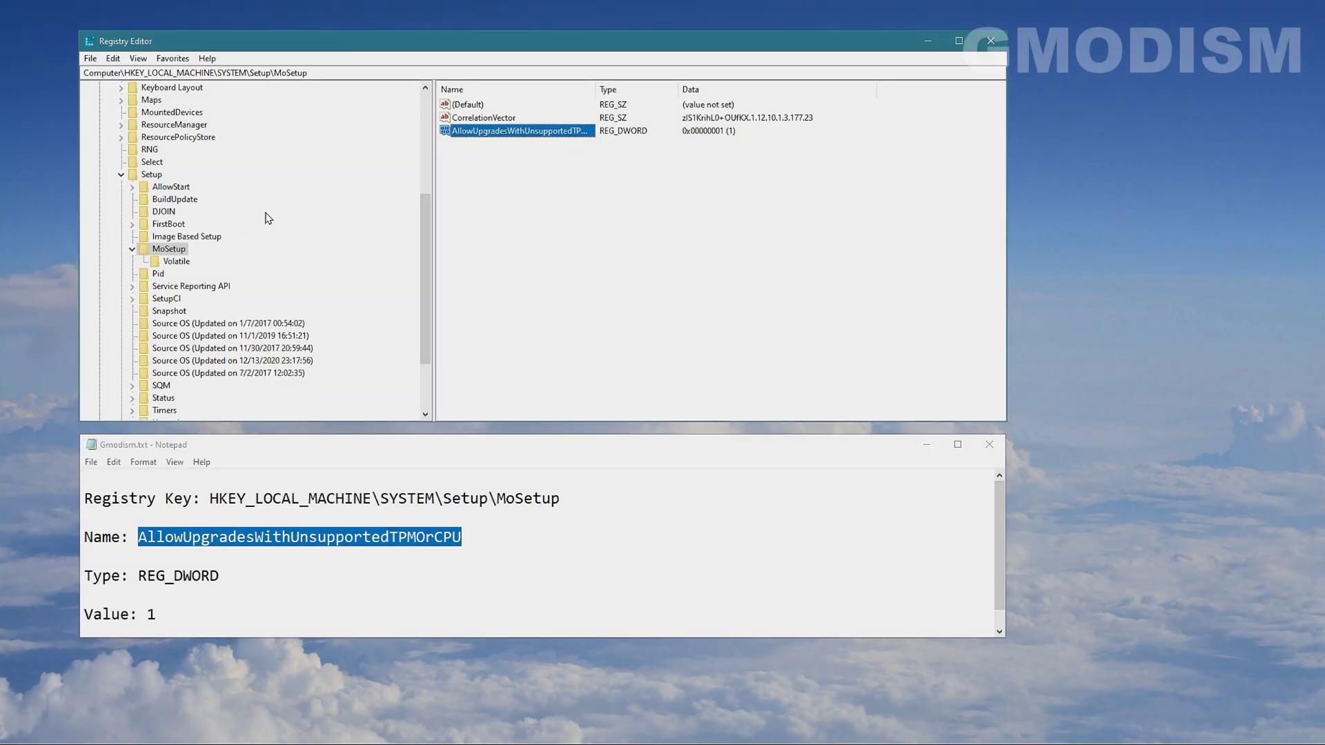
left_click(598, 286)
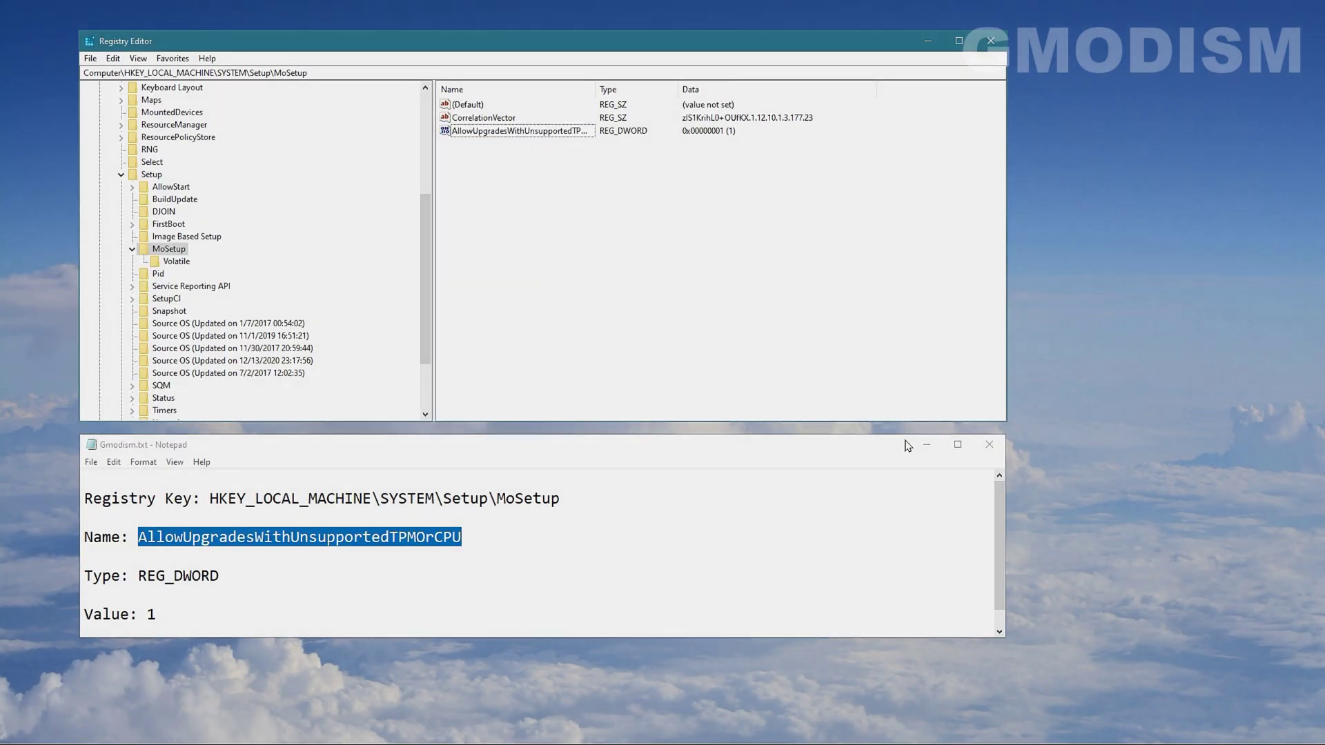
Minimize the notes and close Registry Editor, returning to the Download Windows 11 page
left_click(936, 446)
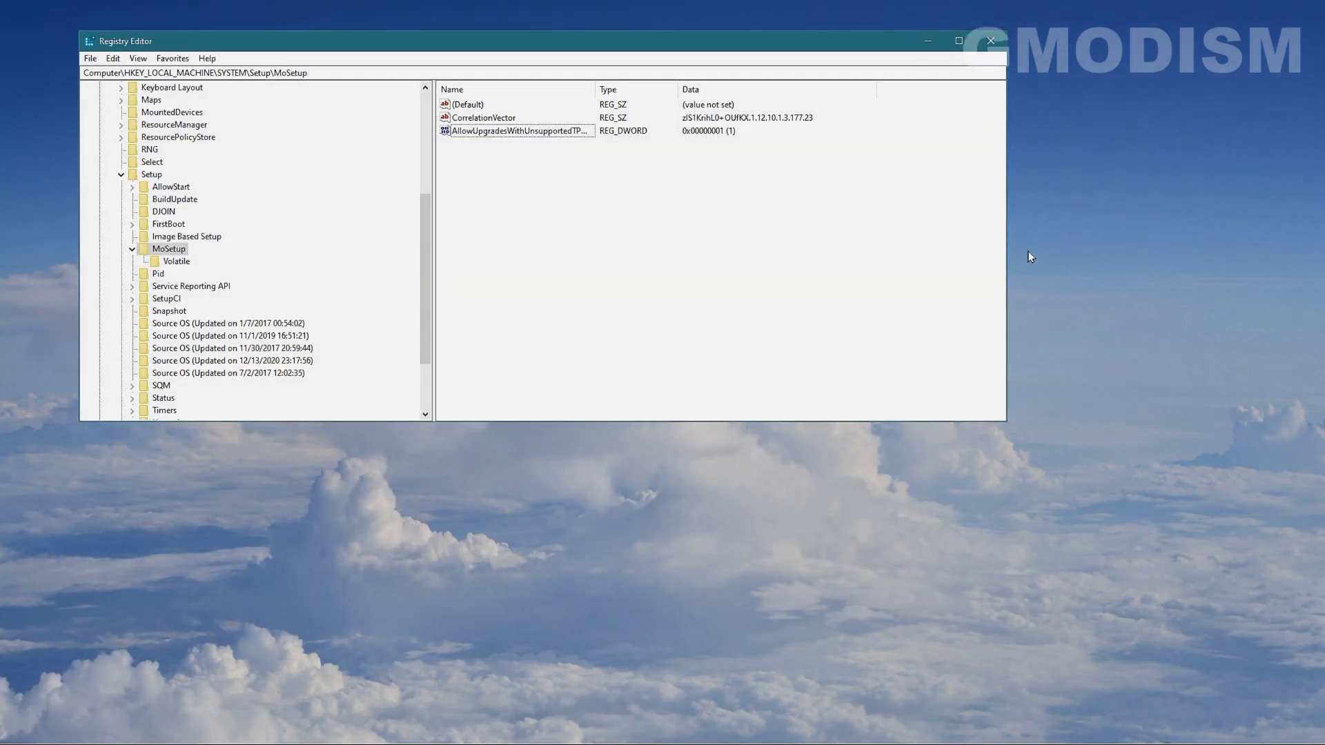
left_click(997, 47)
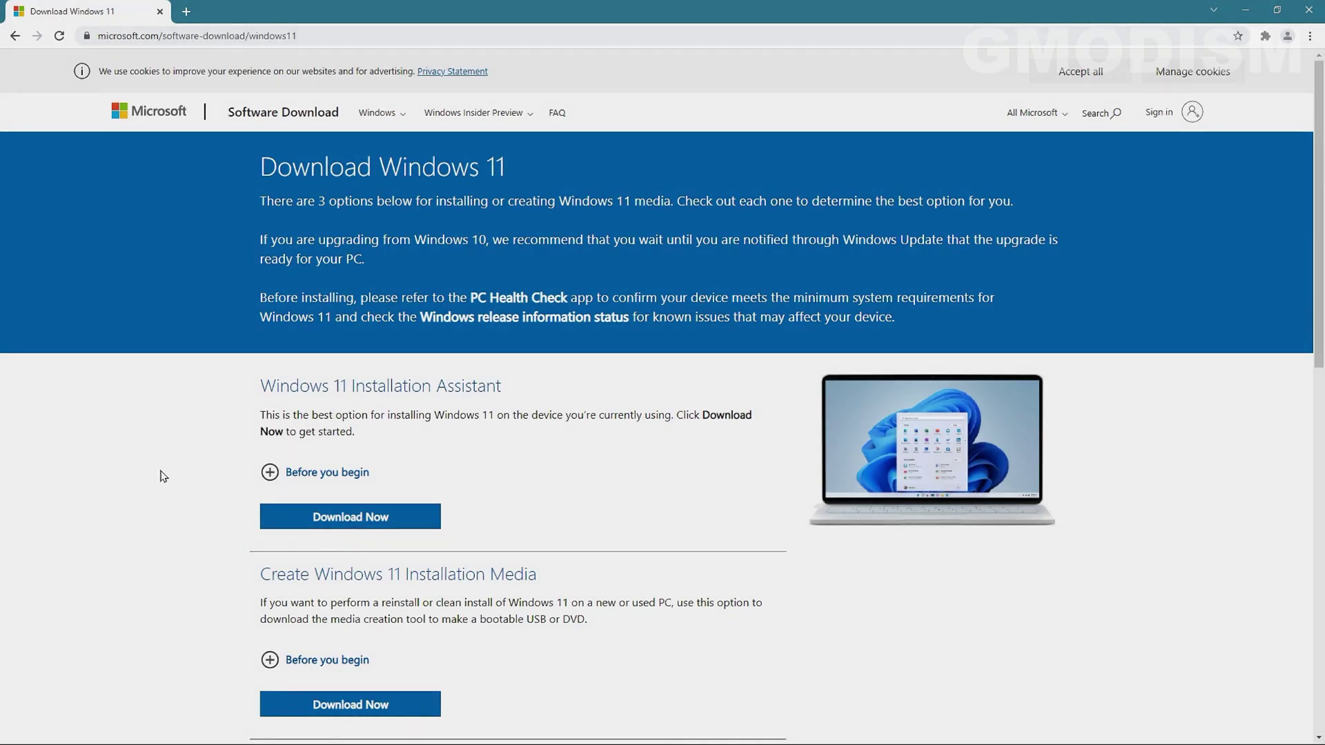
scroll(163, 476, "down", 4)
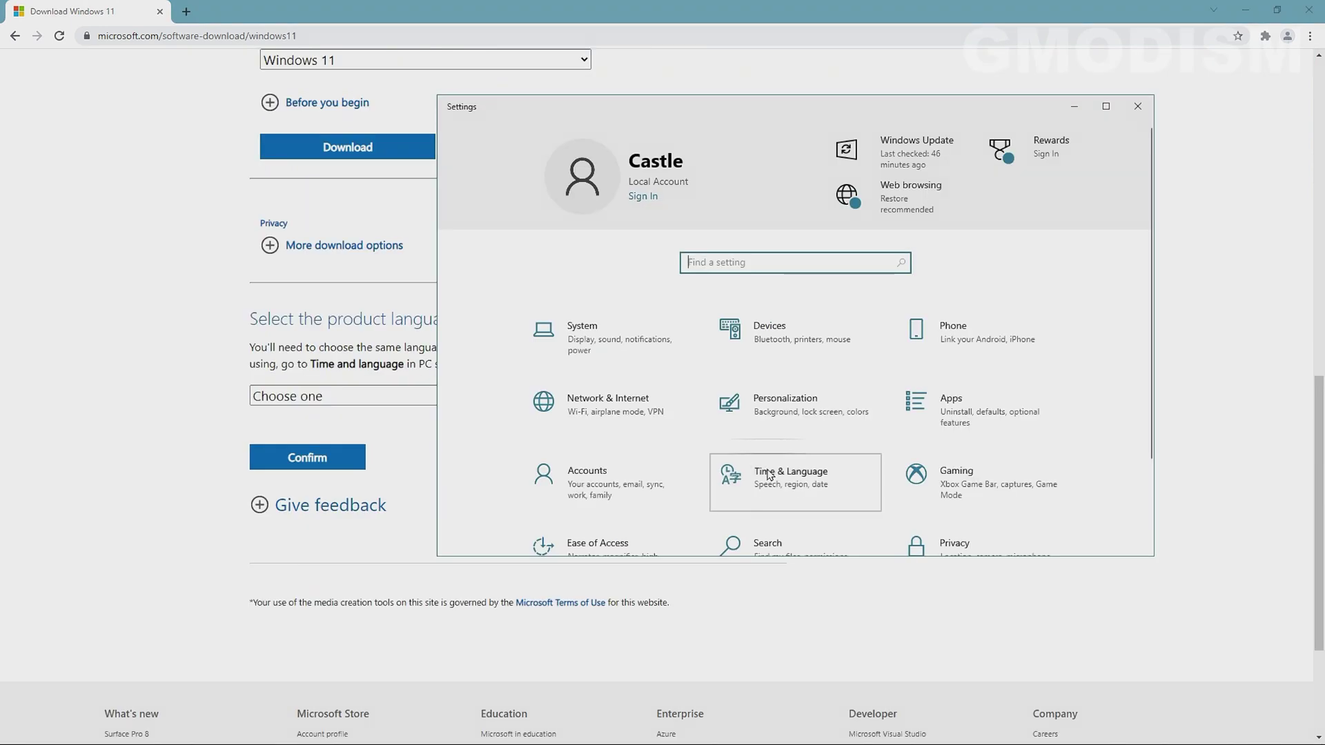
Check Country or region under Time & Language > Region, then pick English as the download language
left_click(769, 475)
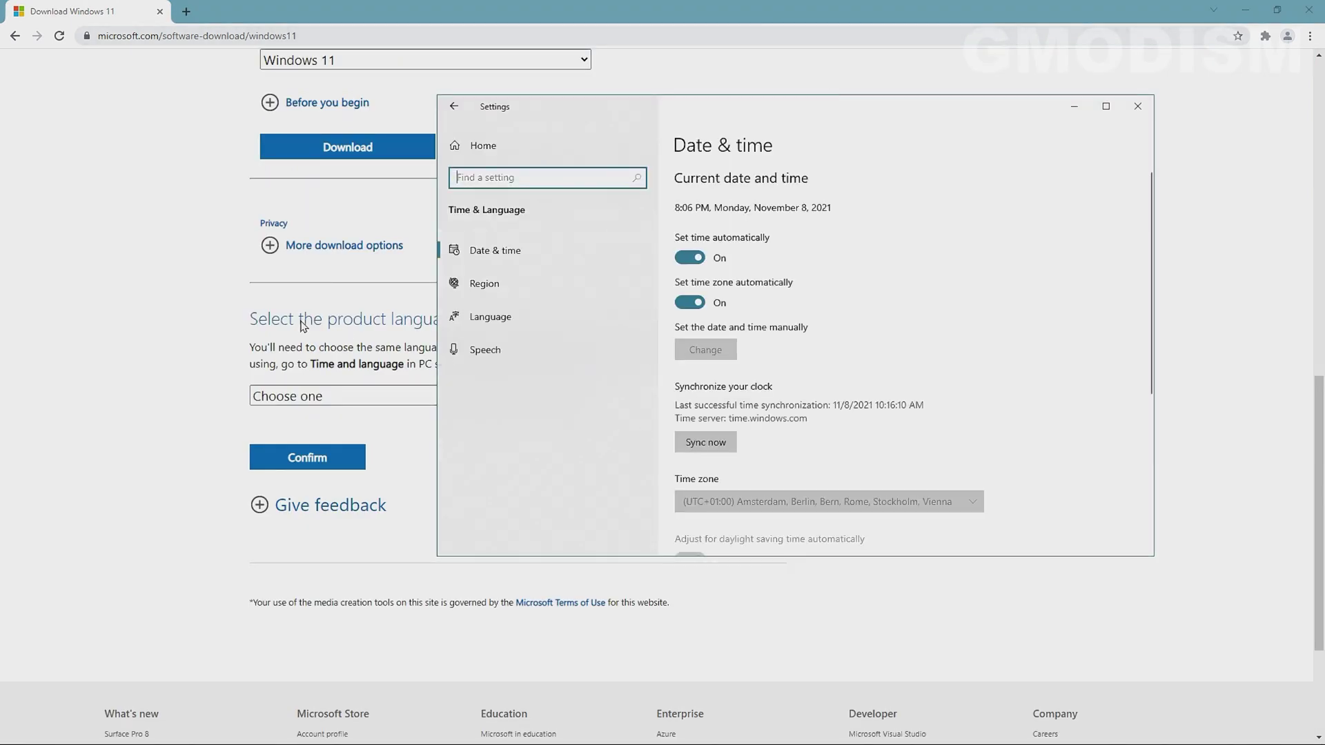
left_click(473, 273)
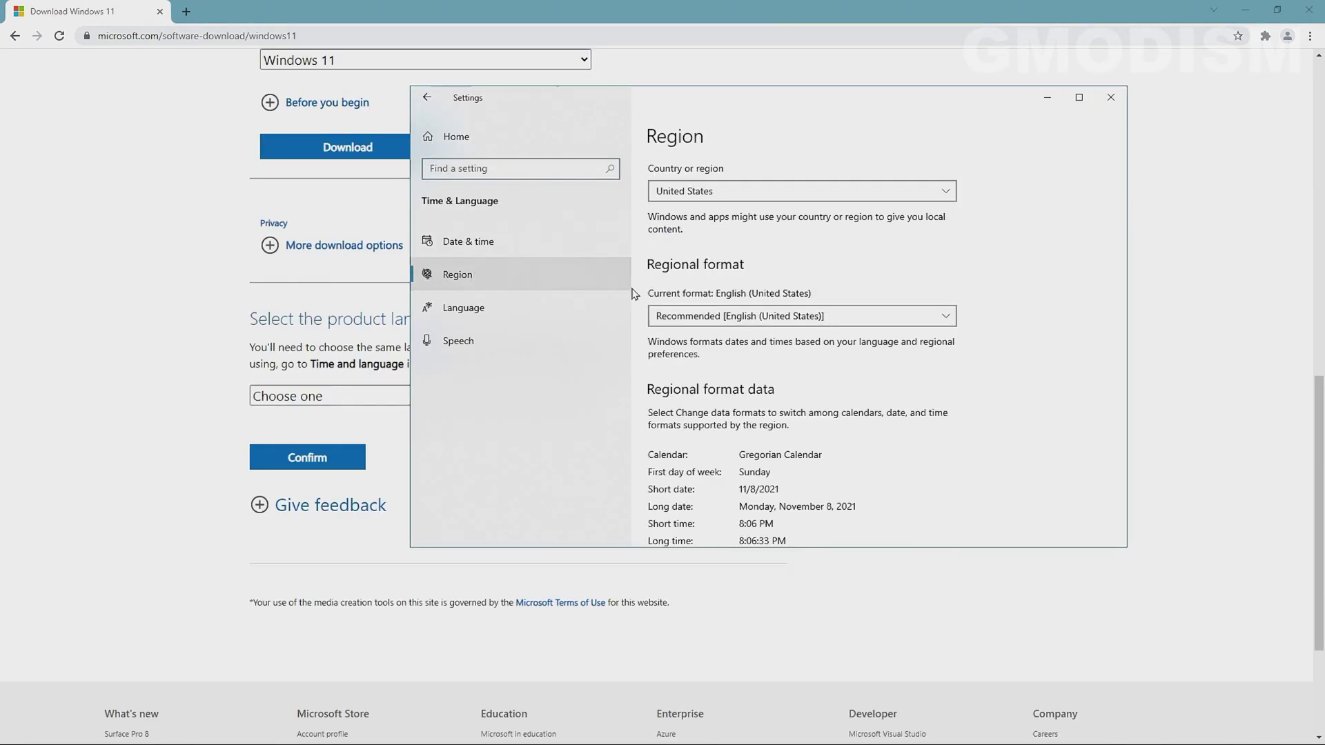
left_click(726, 198)
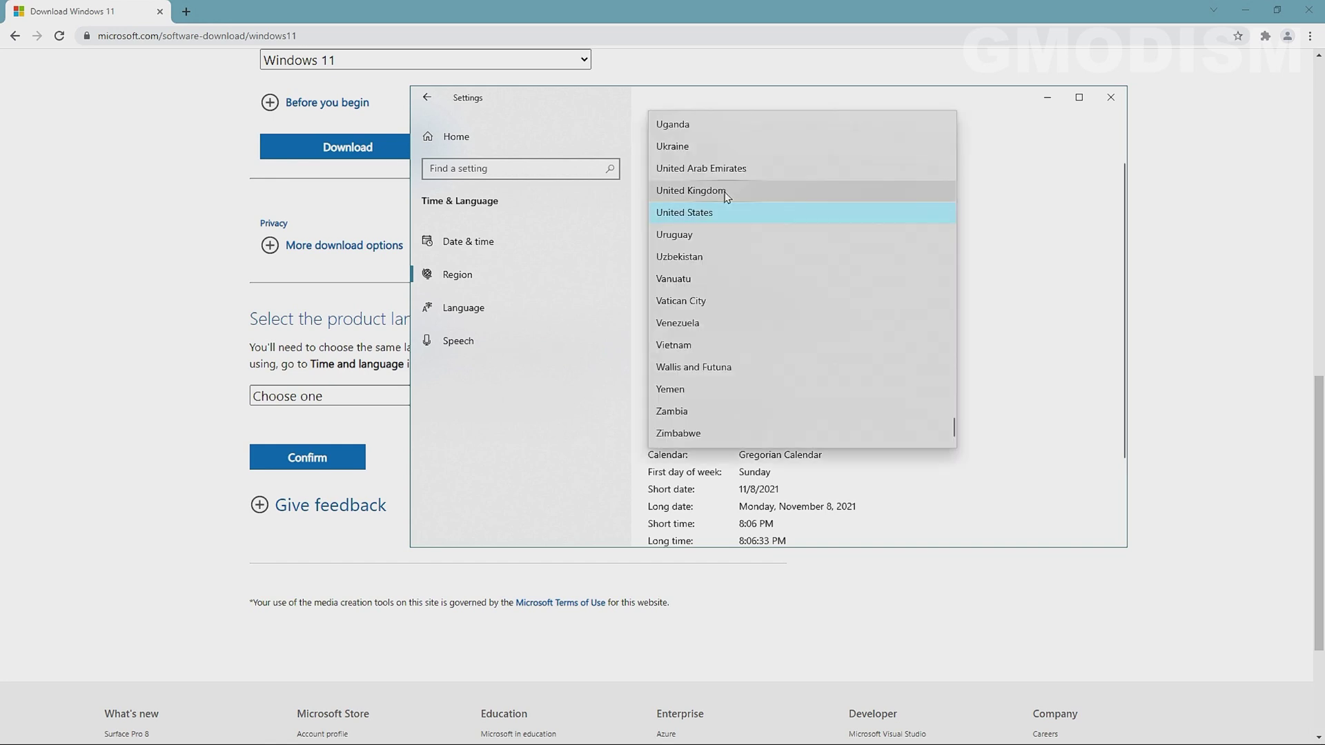
left_click(1078, 252)
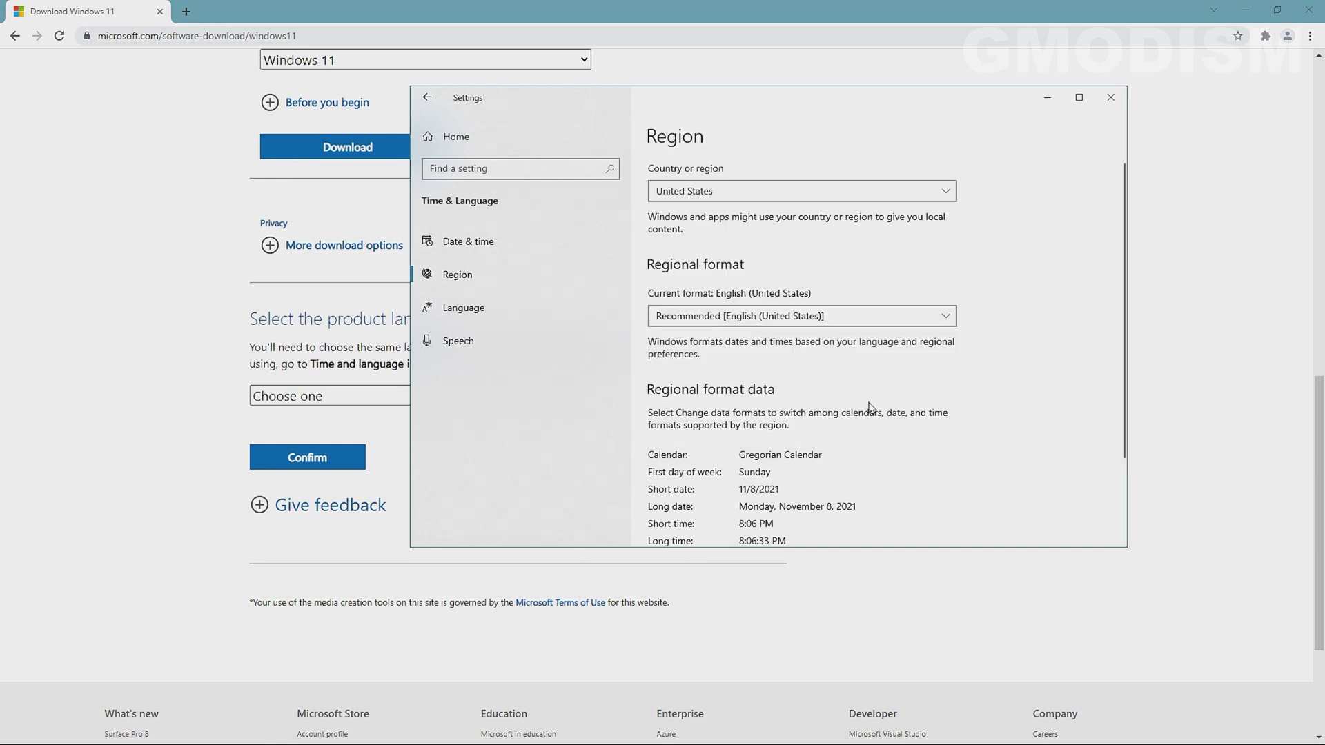
left_click(331, 396)
left_click(321, 209)
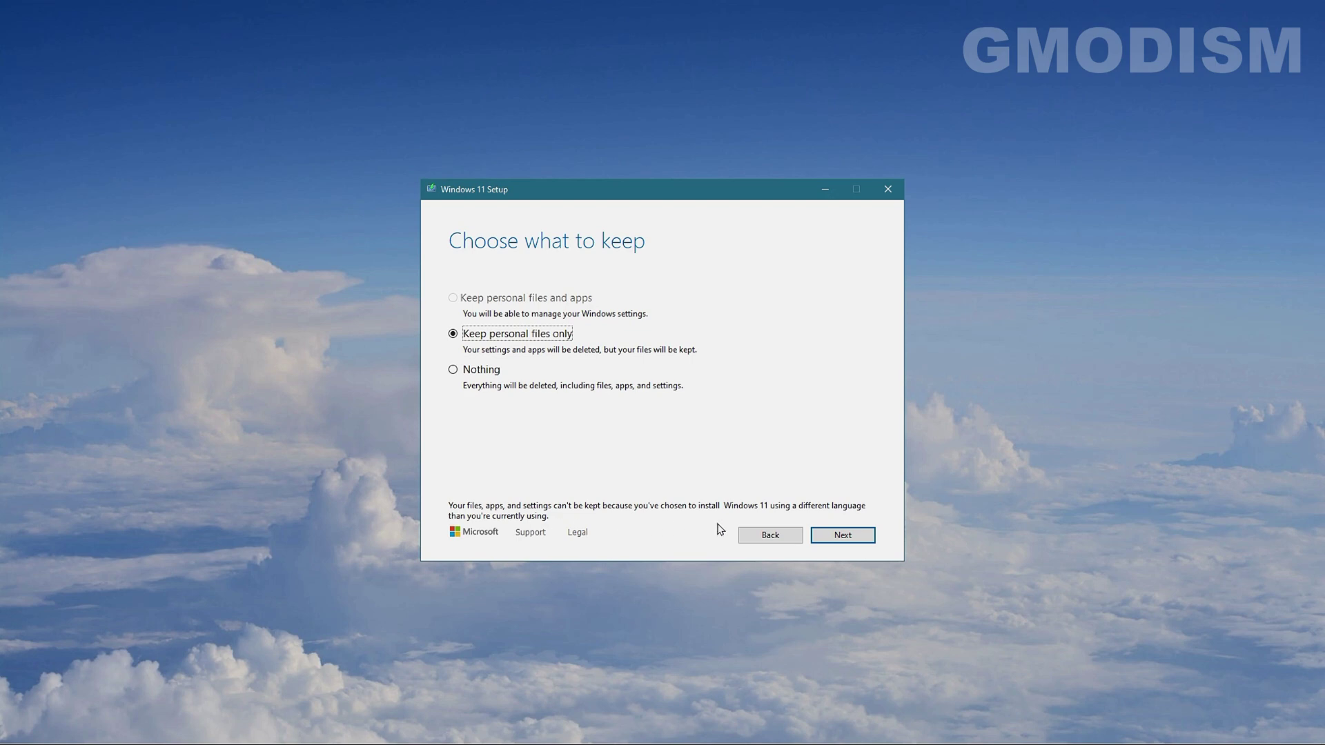
Go back from Setup's Choose what to keep step and open System Information
left_click(782, 537)
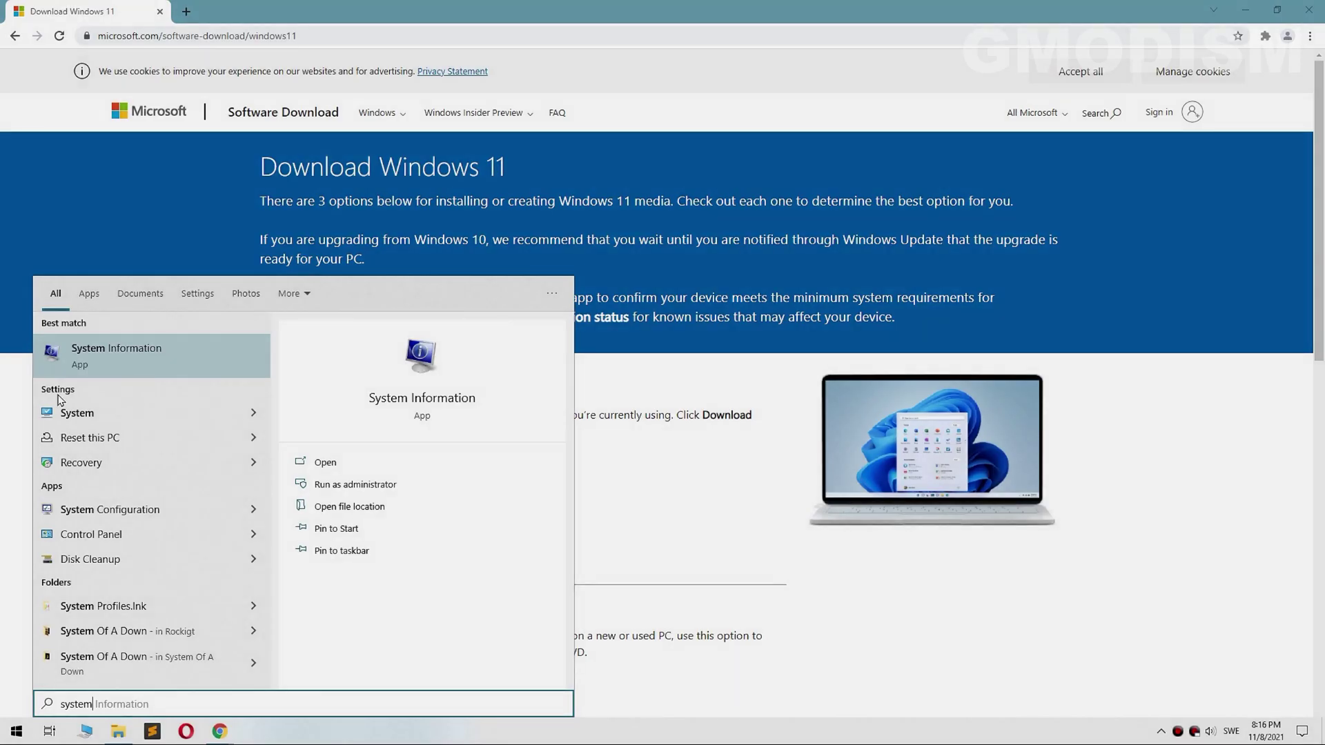
left_click(190, 349)
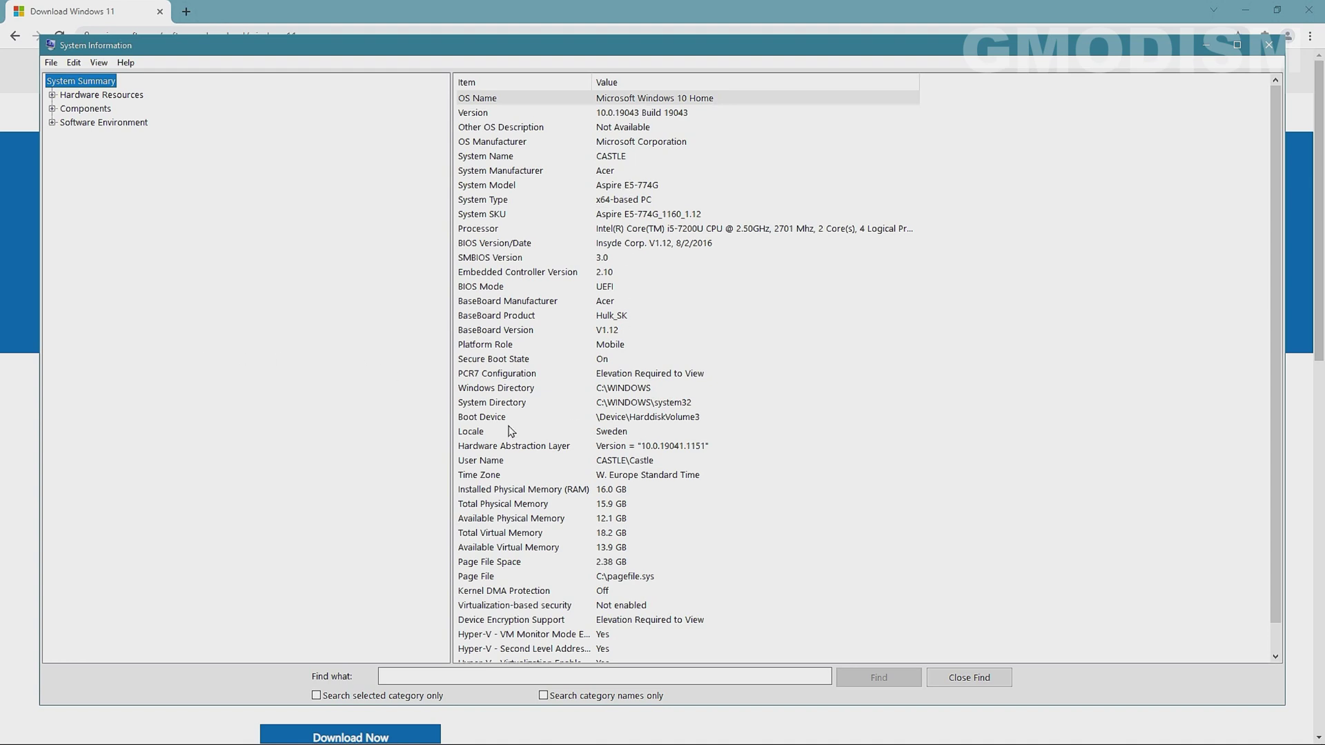
Read the Locale row in the System Summary, which shows Sweden
left_click(470, 432)
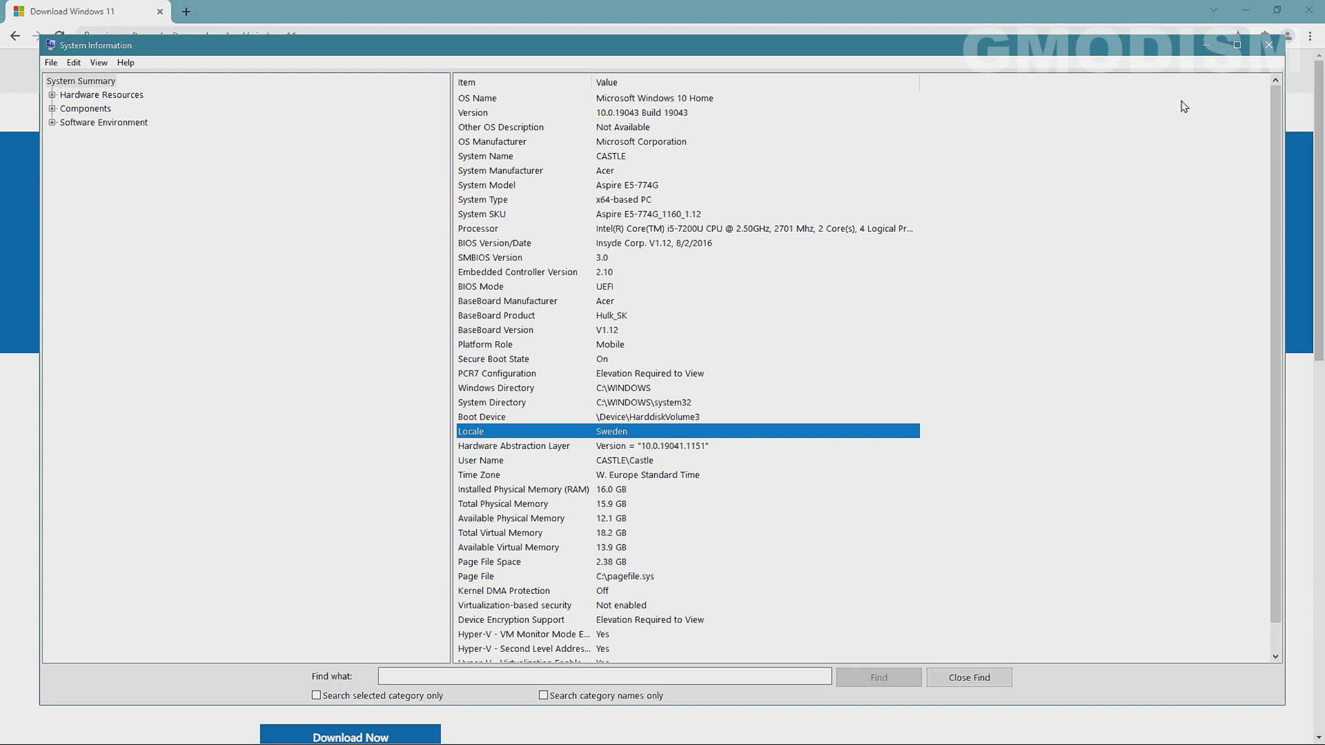
Close System Information and select Windows 11 under Download Windows 11 Disk Image (ISO)
left_click(1266, 50)
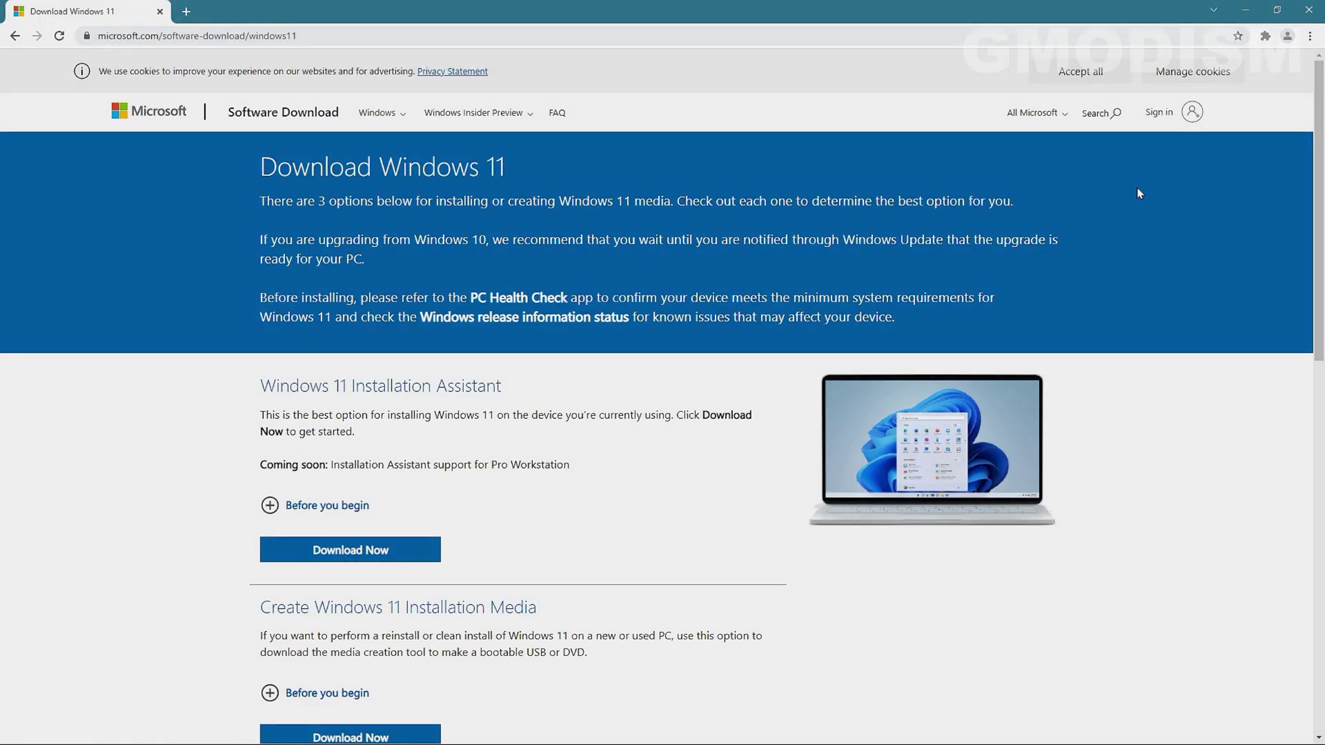
scroll(459, 362, "down", 2)
scroll(460, 362, "down", 5)
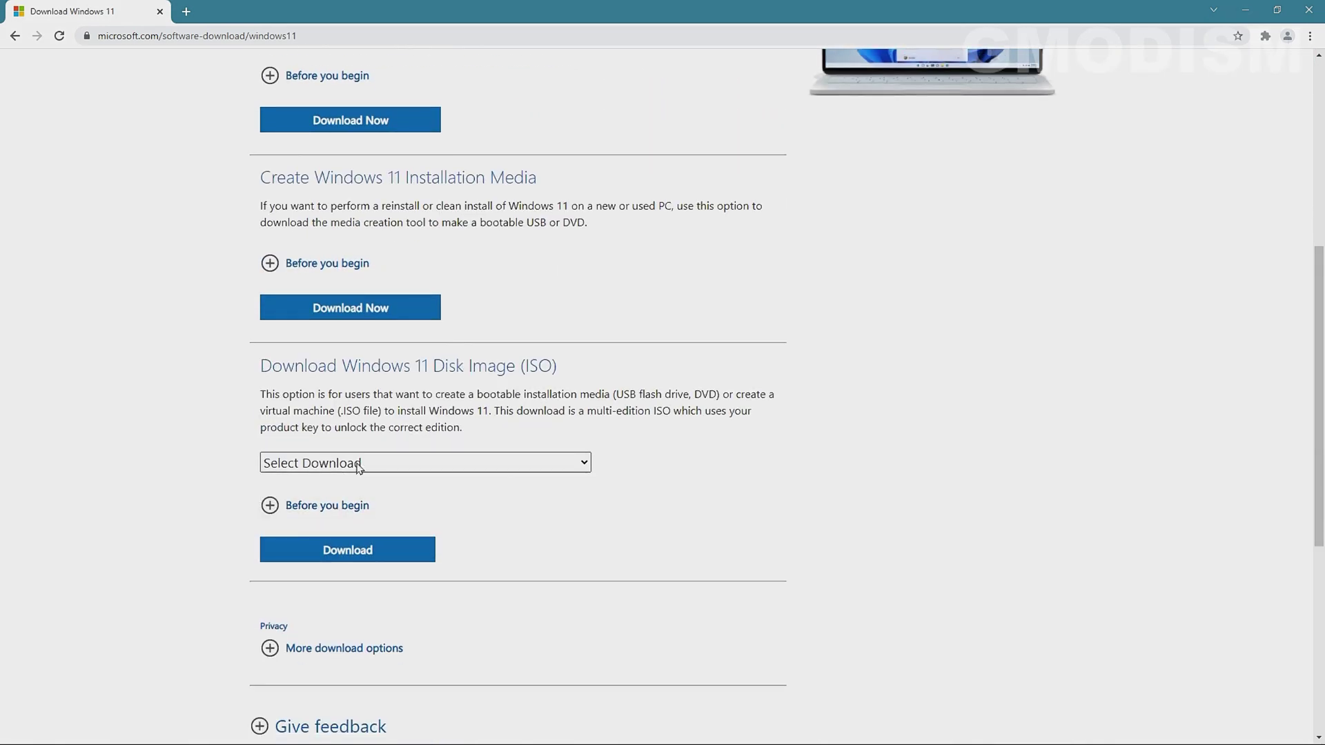
left_click(355, 466)
left_click(330, 498)
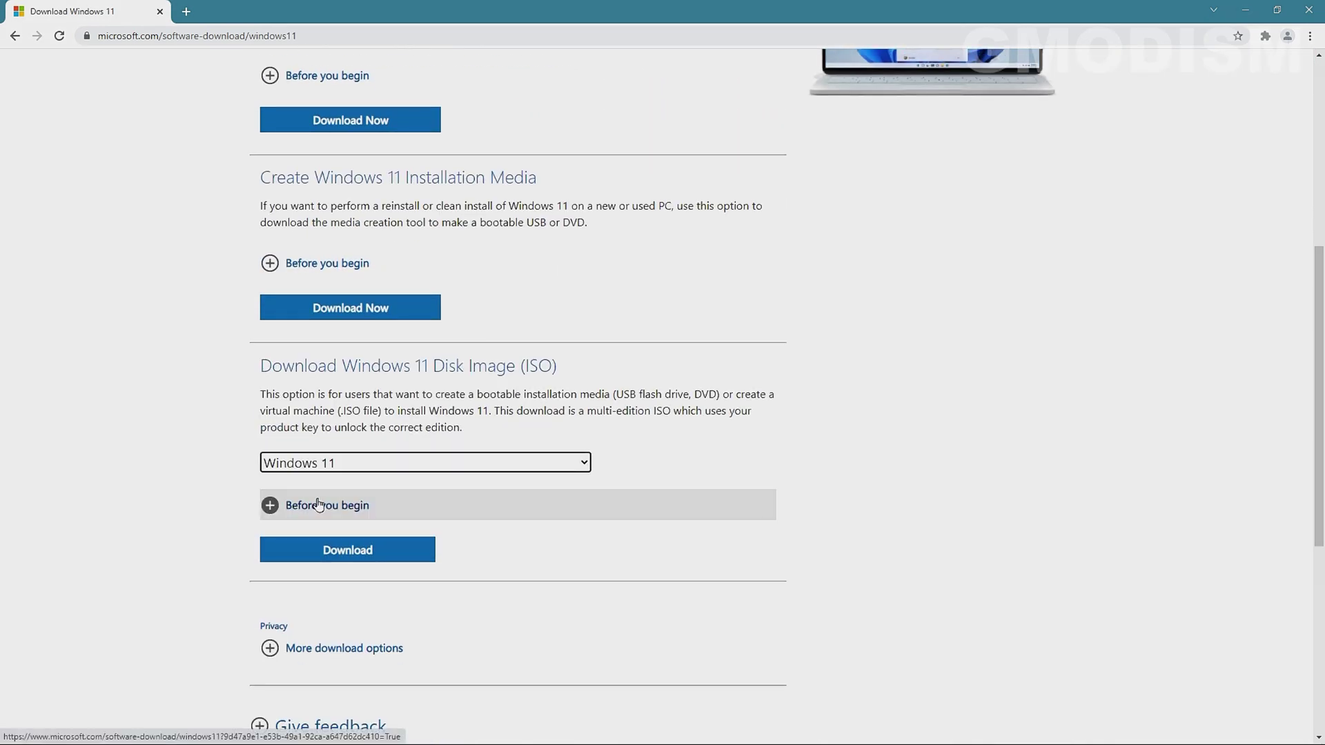
Expand and read the before-you-begin notes for the ISO, then fold them away
scroll(349, 626, "down", 3)
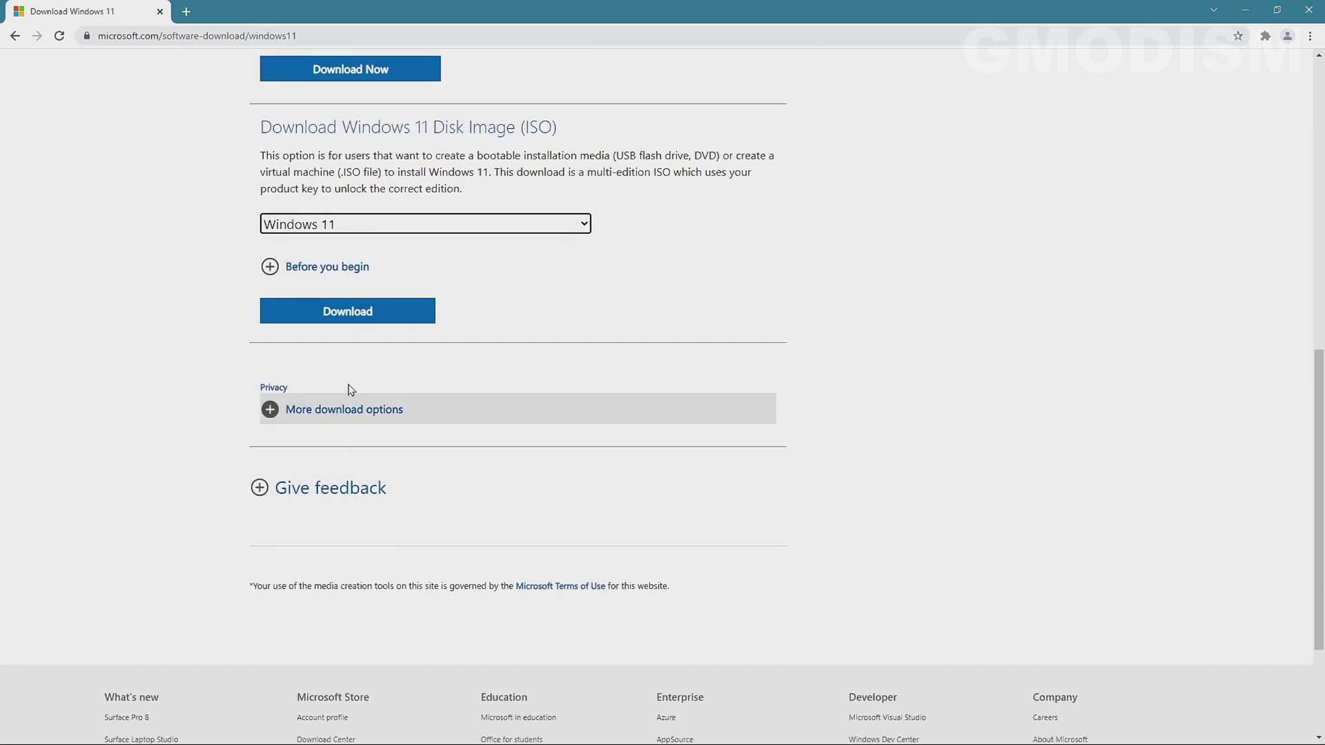
left_click(289, 267)
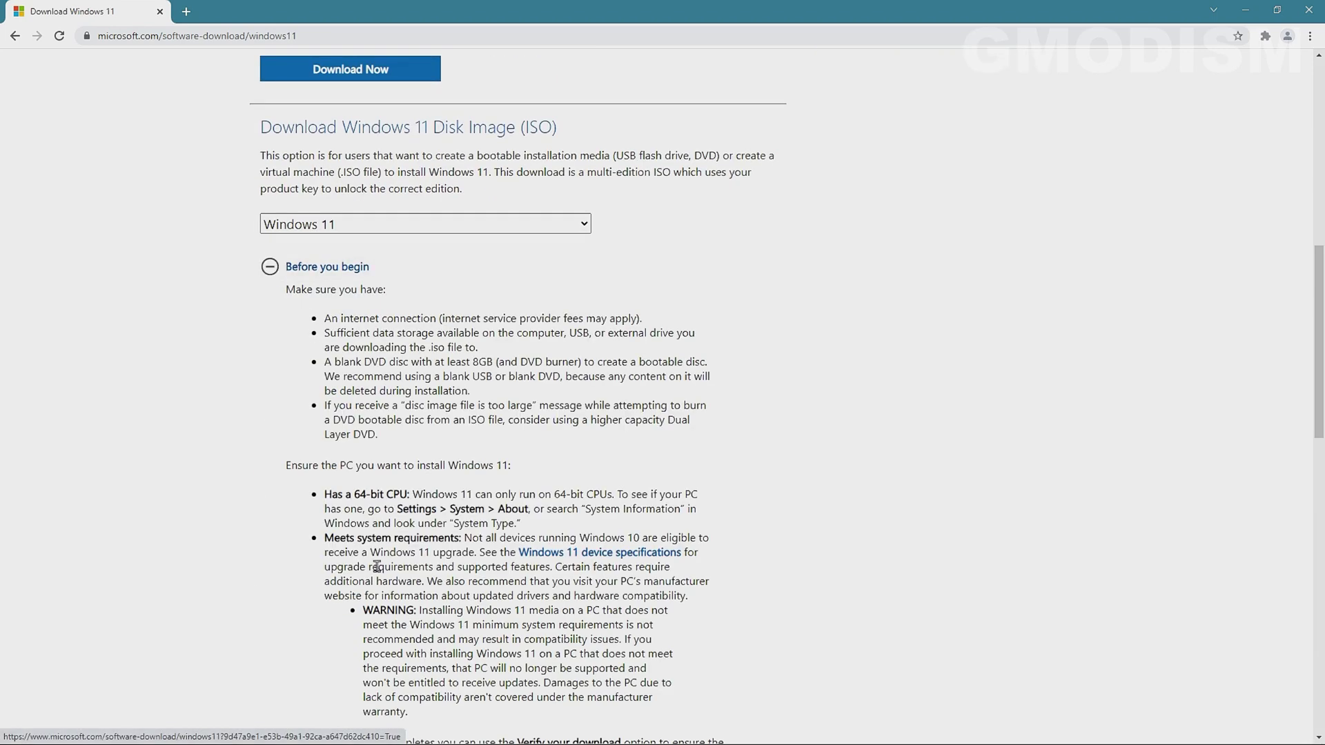
scroll(377, 566, "down", 8)
scroll(377, 566, "down", 1)
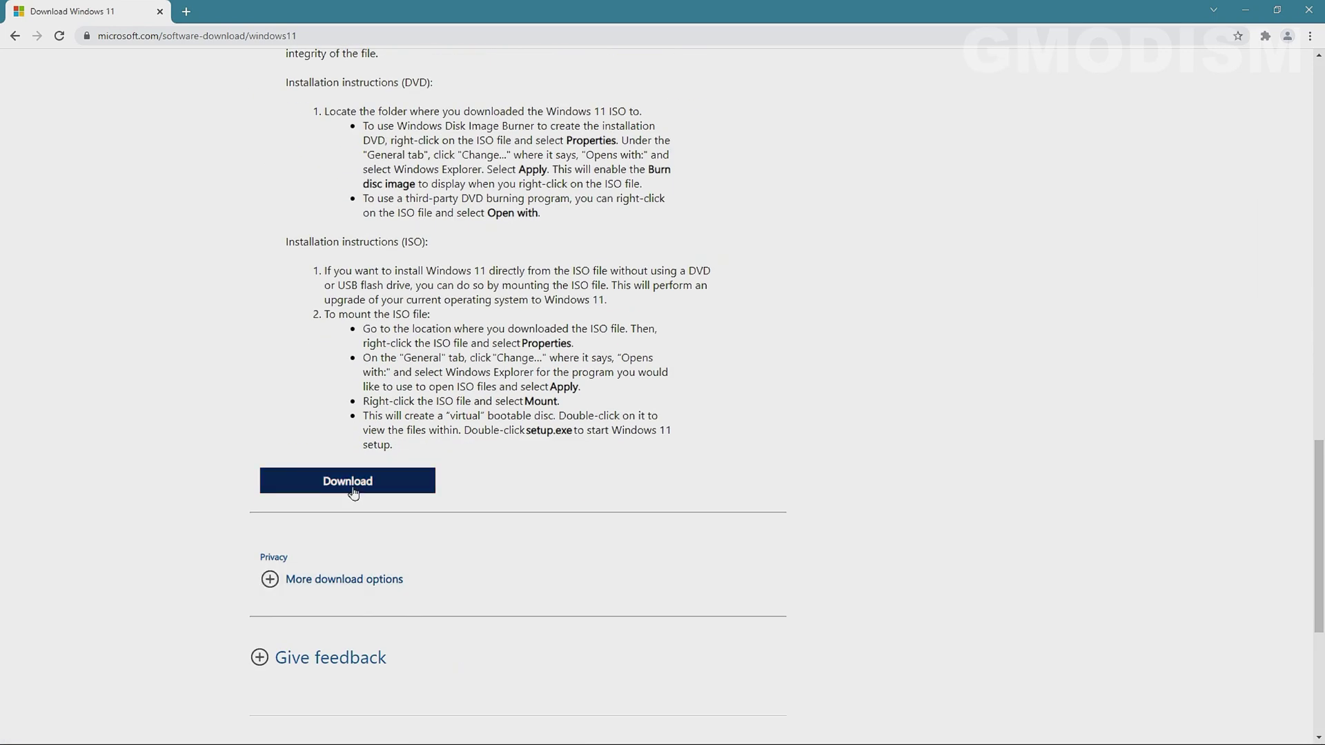
scroll(334, 494, "down", 3)
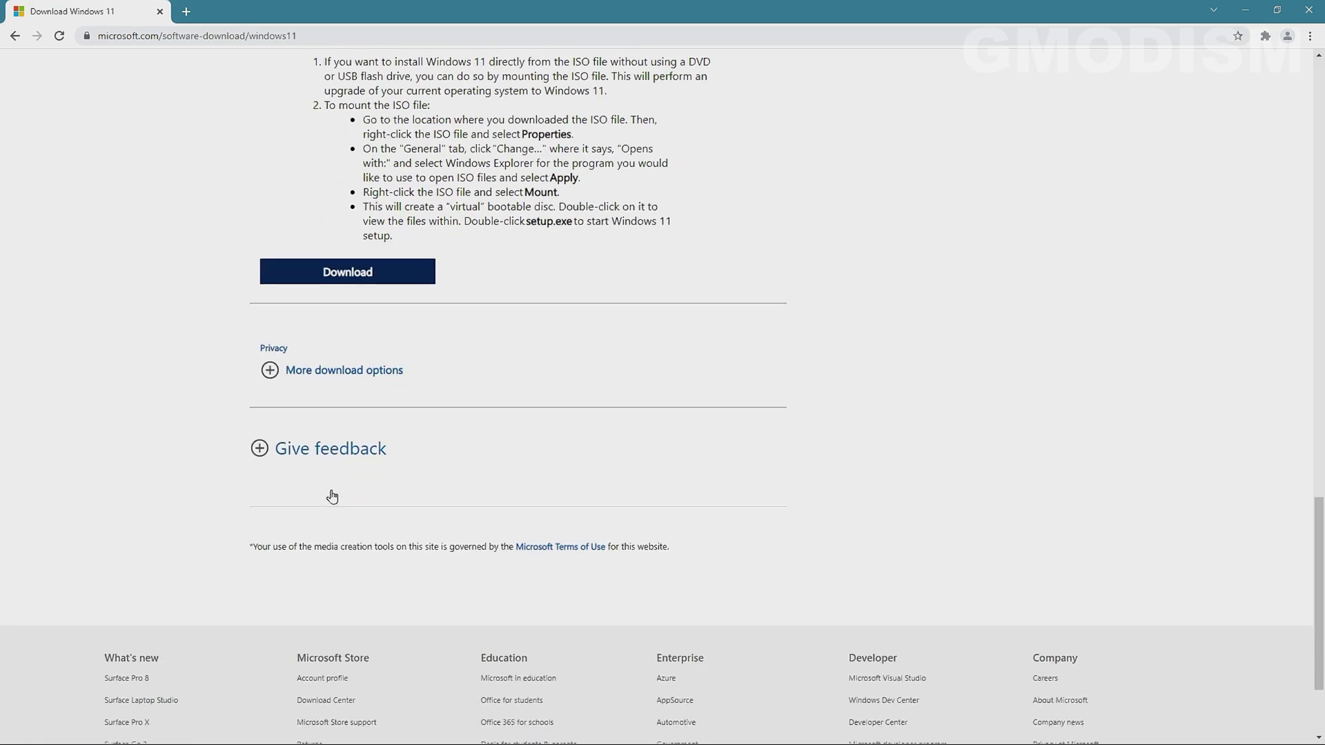
scroll(334, 494, "up", 2)
scroll(355, 349, "up", 7)
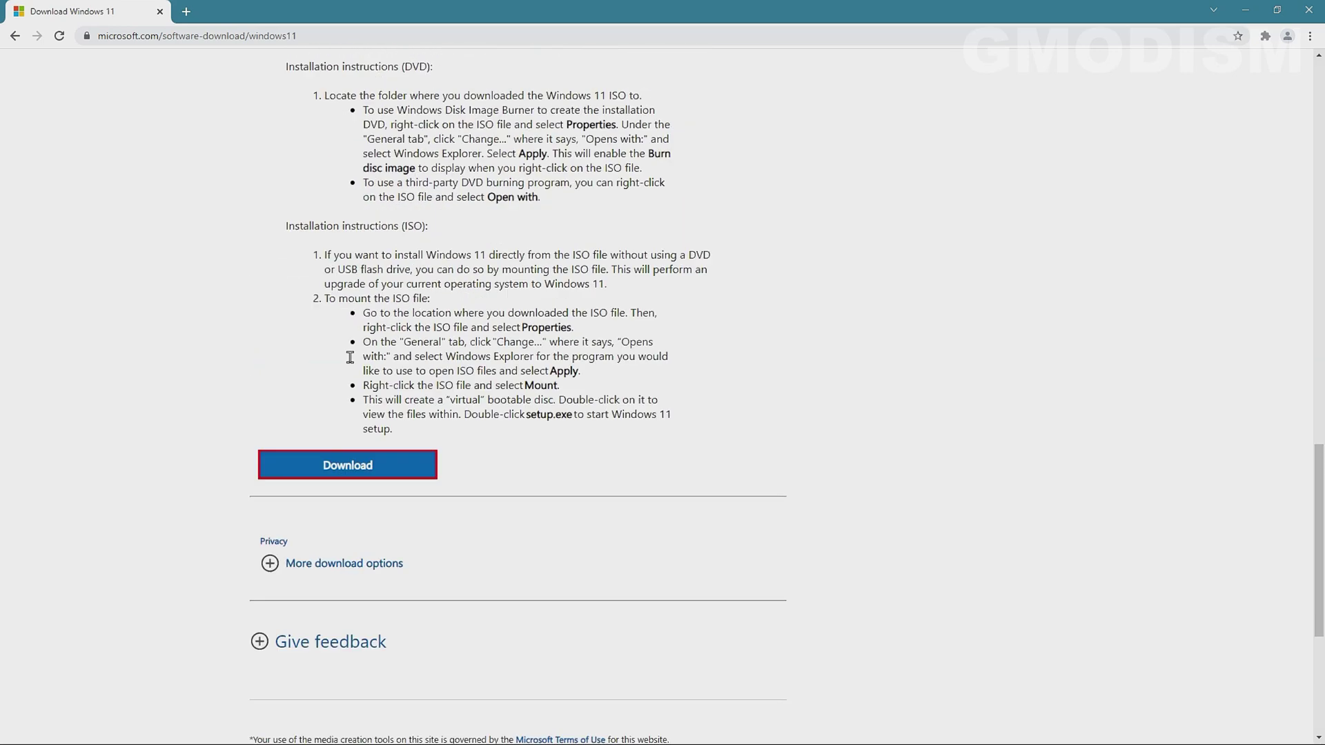
left_click(271, 103)
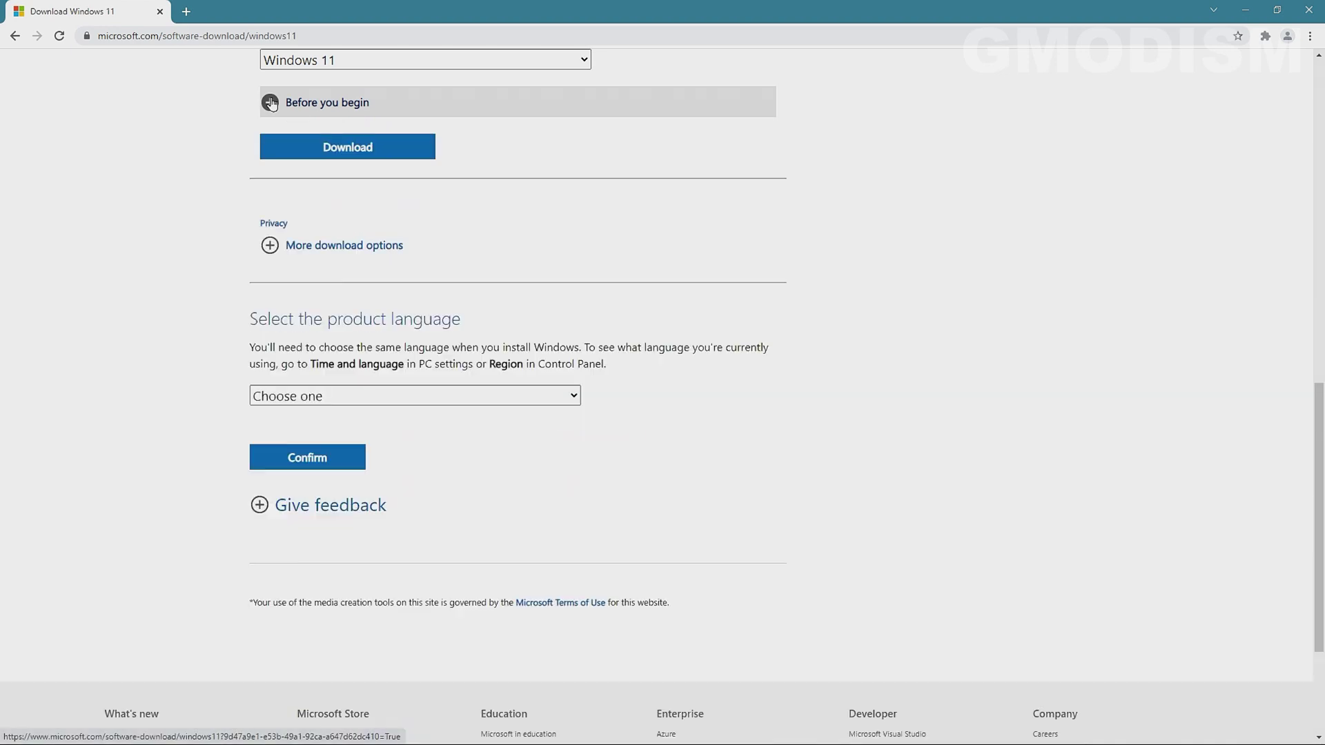
Choose Swedish as the product language and start the 64-bit Win11_Swedish_x64.iso download
left_click(317, 396)
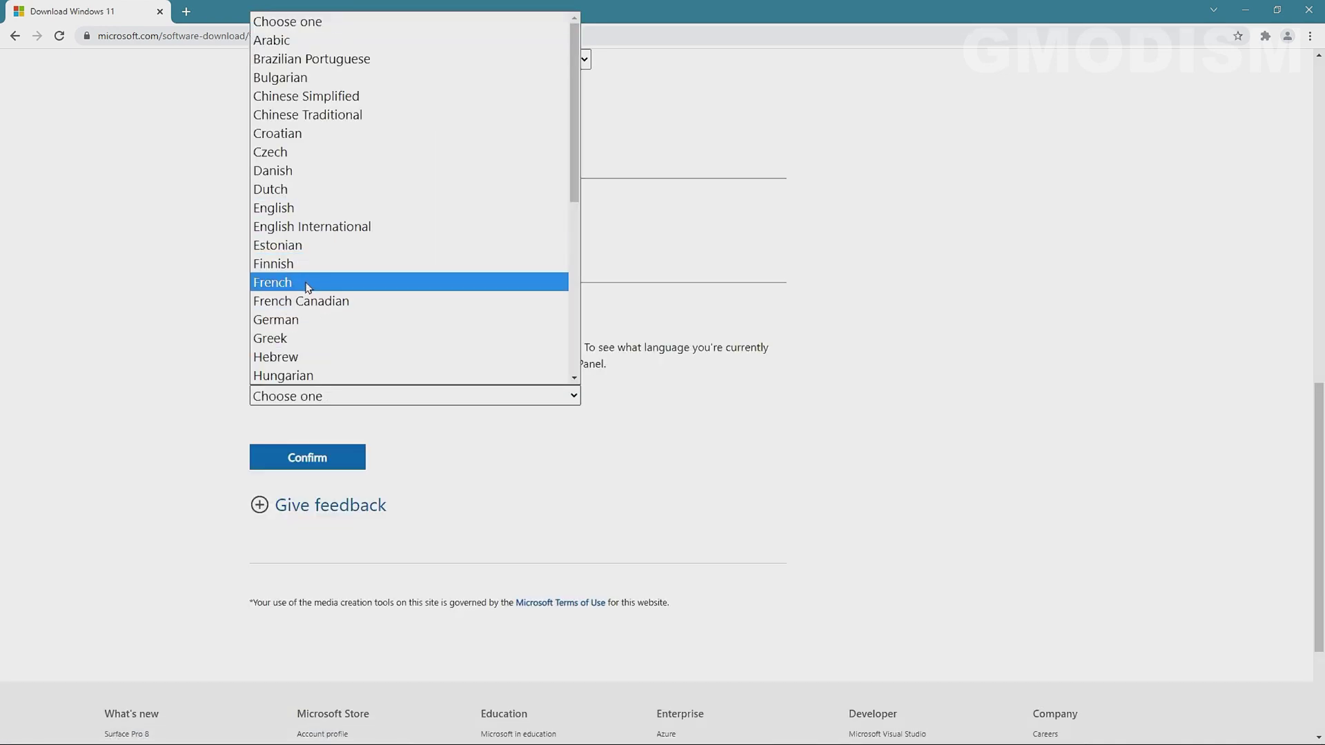
scroll(370, 331, "down", 5)
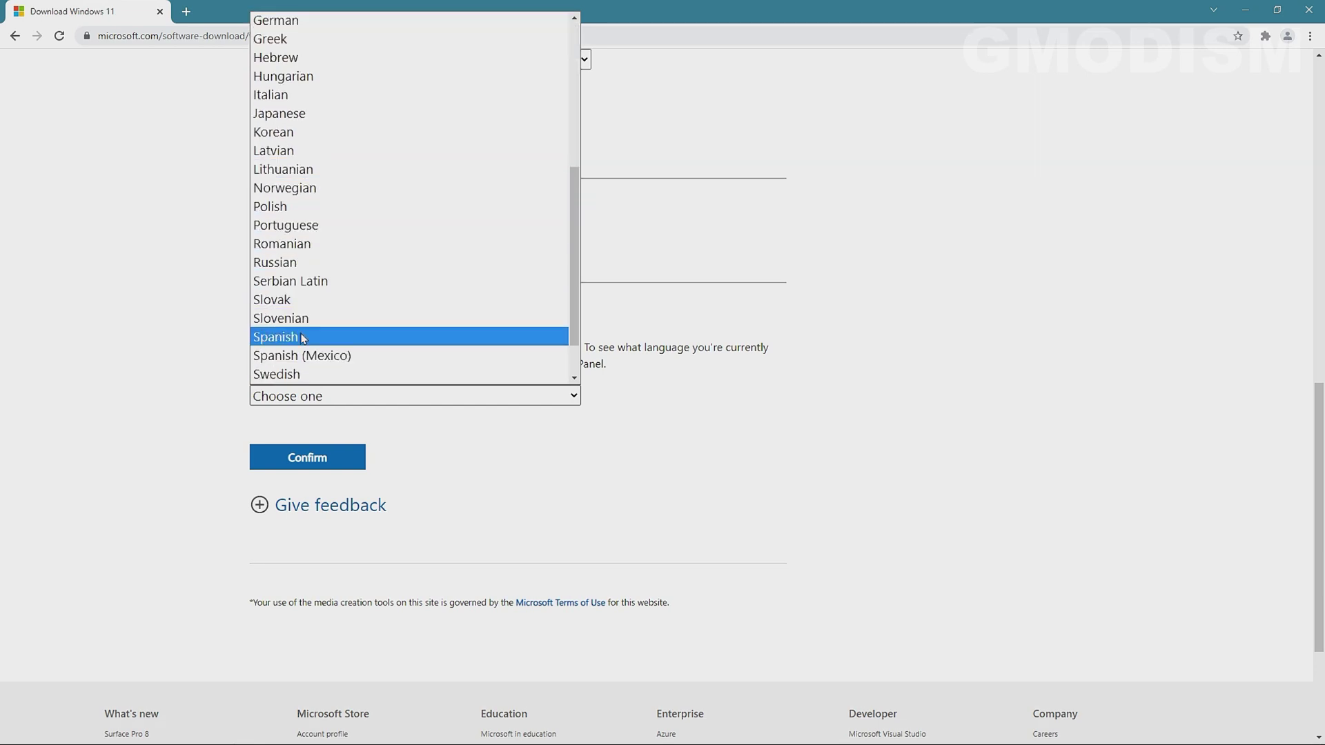
left_click(300, 376)
left_click(325, 462)
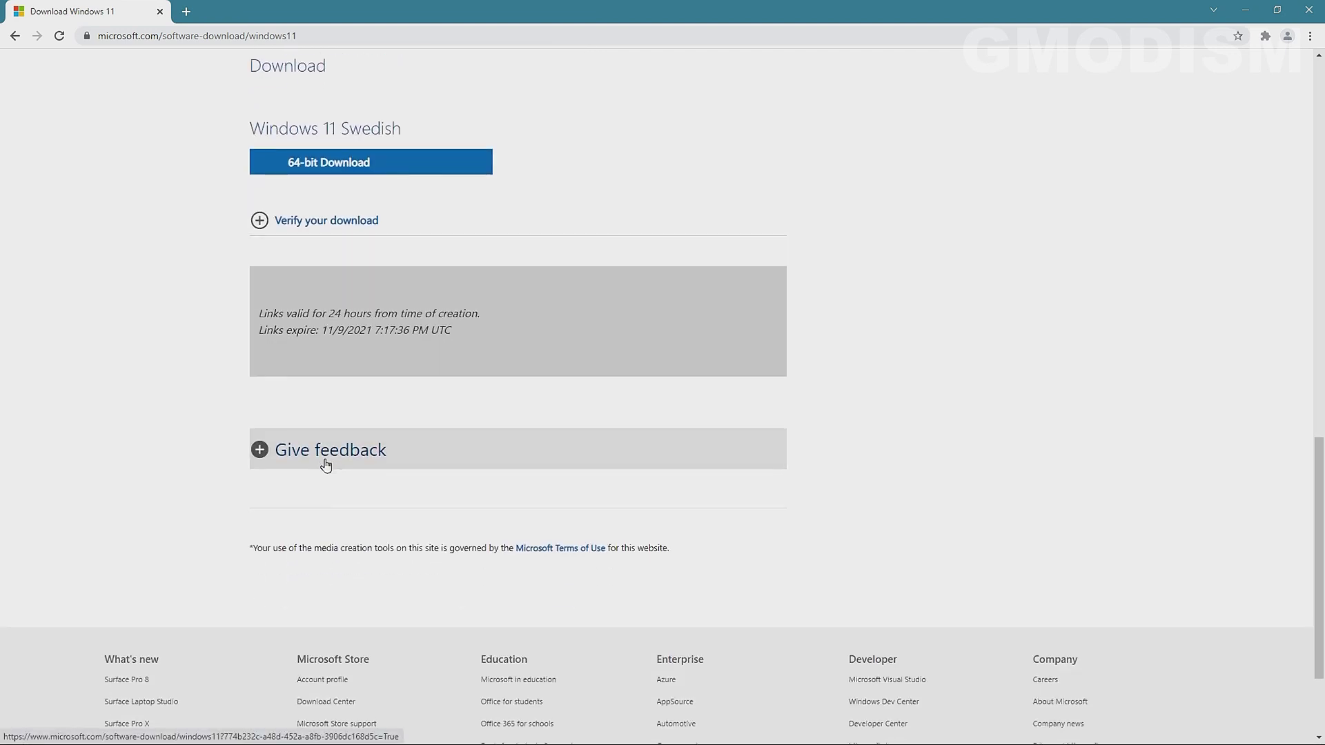
left_click(372, 162)
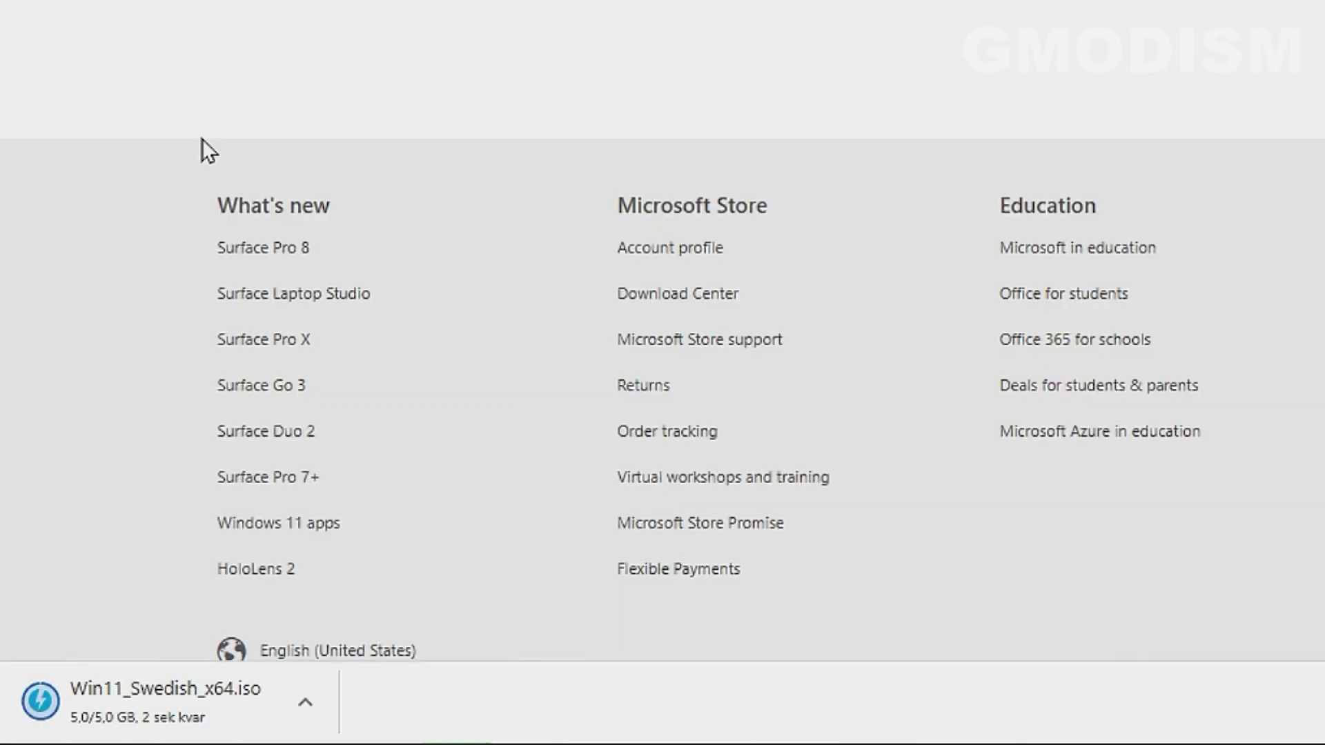
Open Win11_Swedish_x64.iso to mount it as drive H:, run setup.exe, and minimize Explorer
left_click(223, 715)
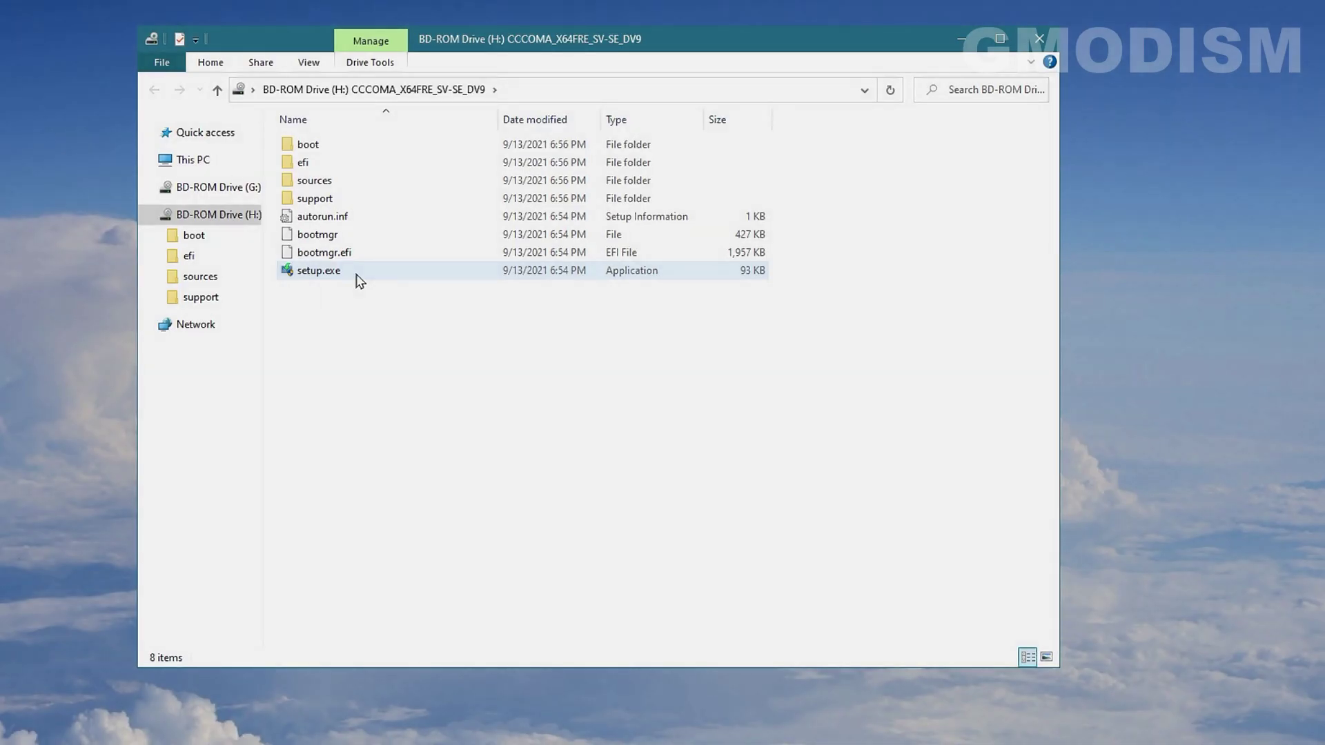
left_click(360, 279)
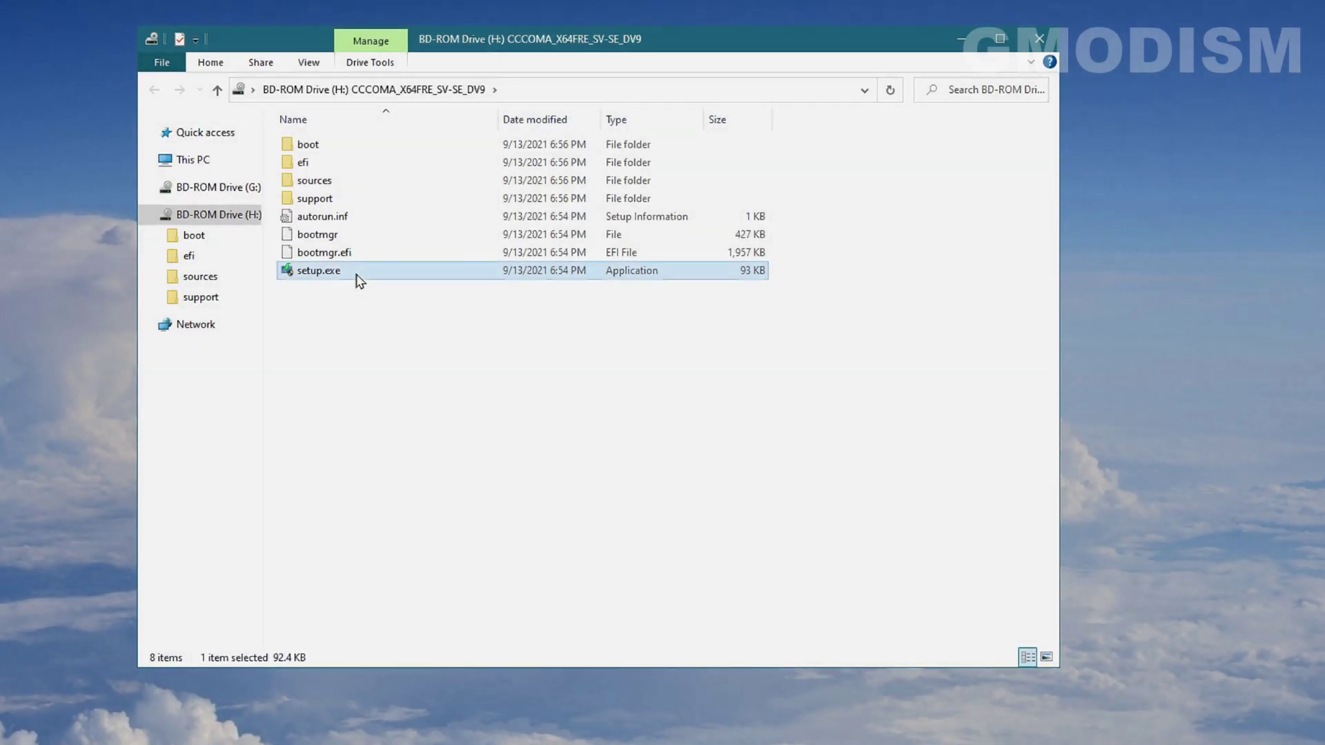
double_click(360, 280)
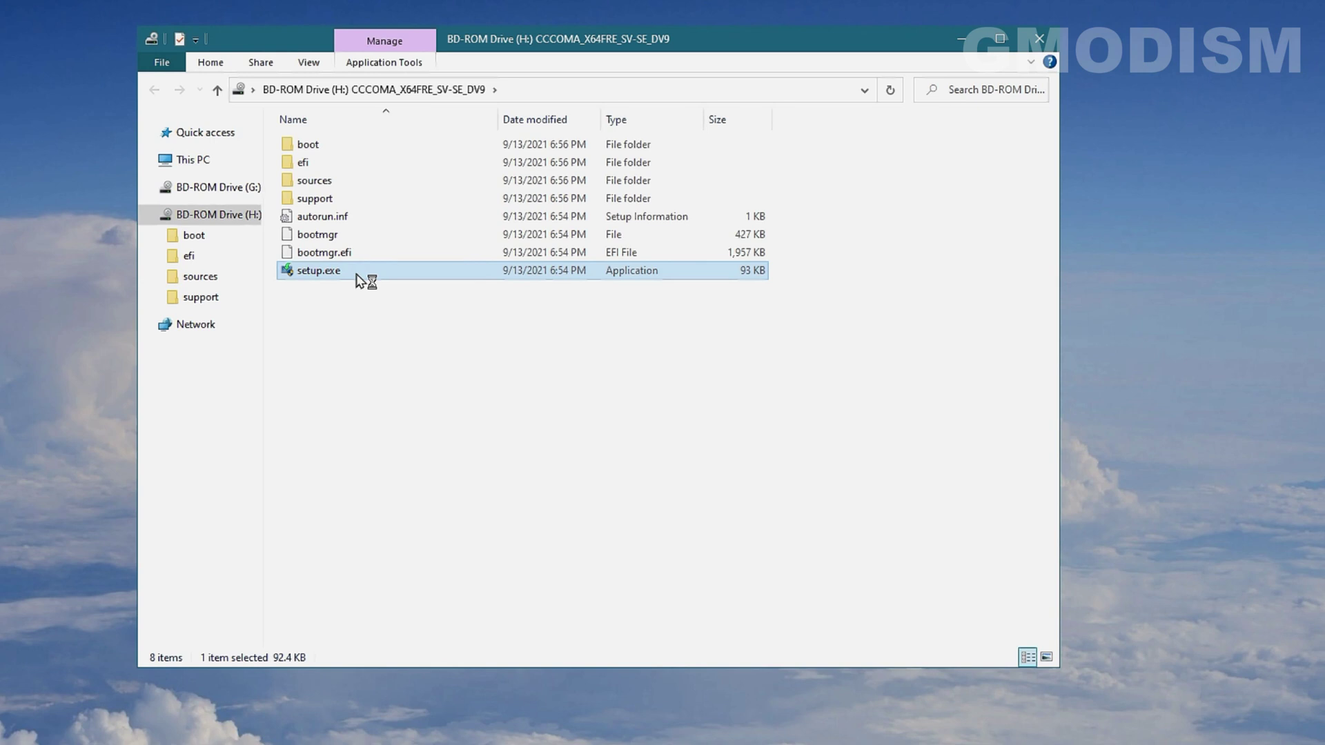
left_click(961, 38)
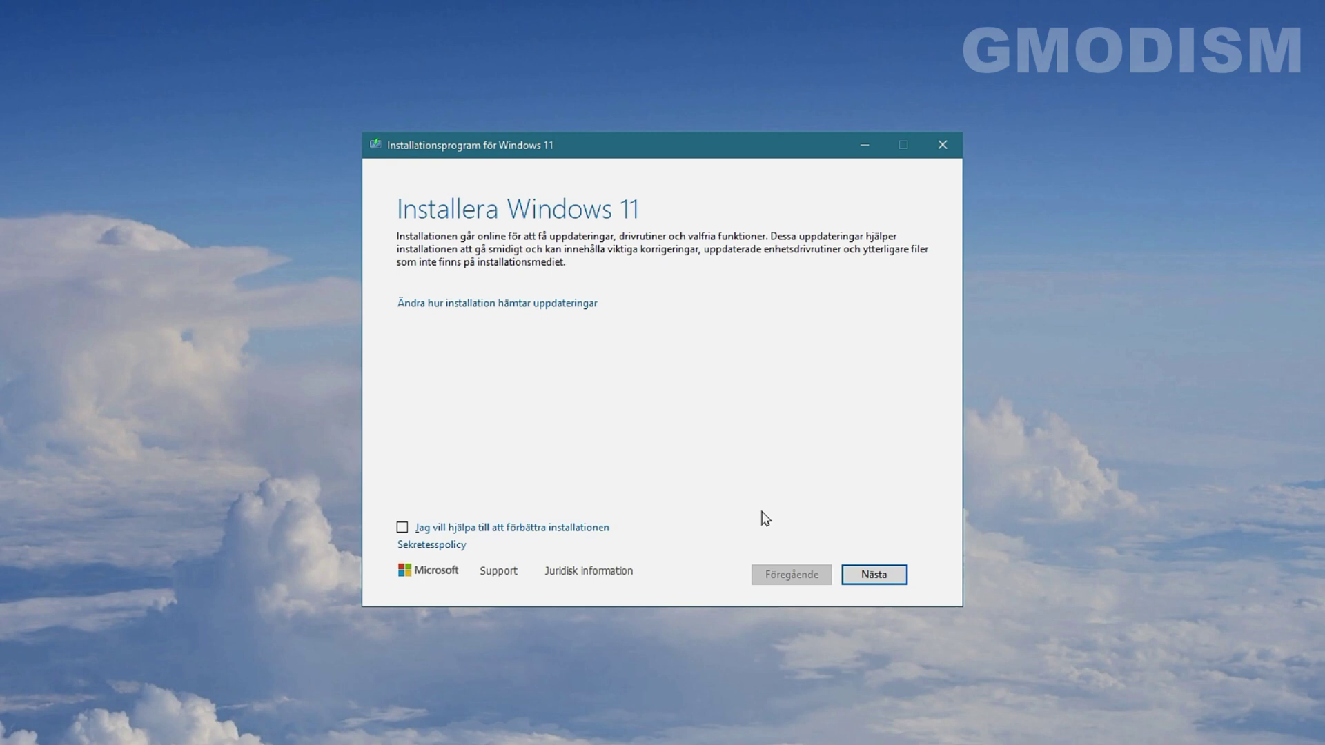
Keep 'Ladda ned uppdateringar…' selected in Setup's update options and continue with Nästa
left_click(568, 307)
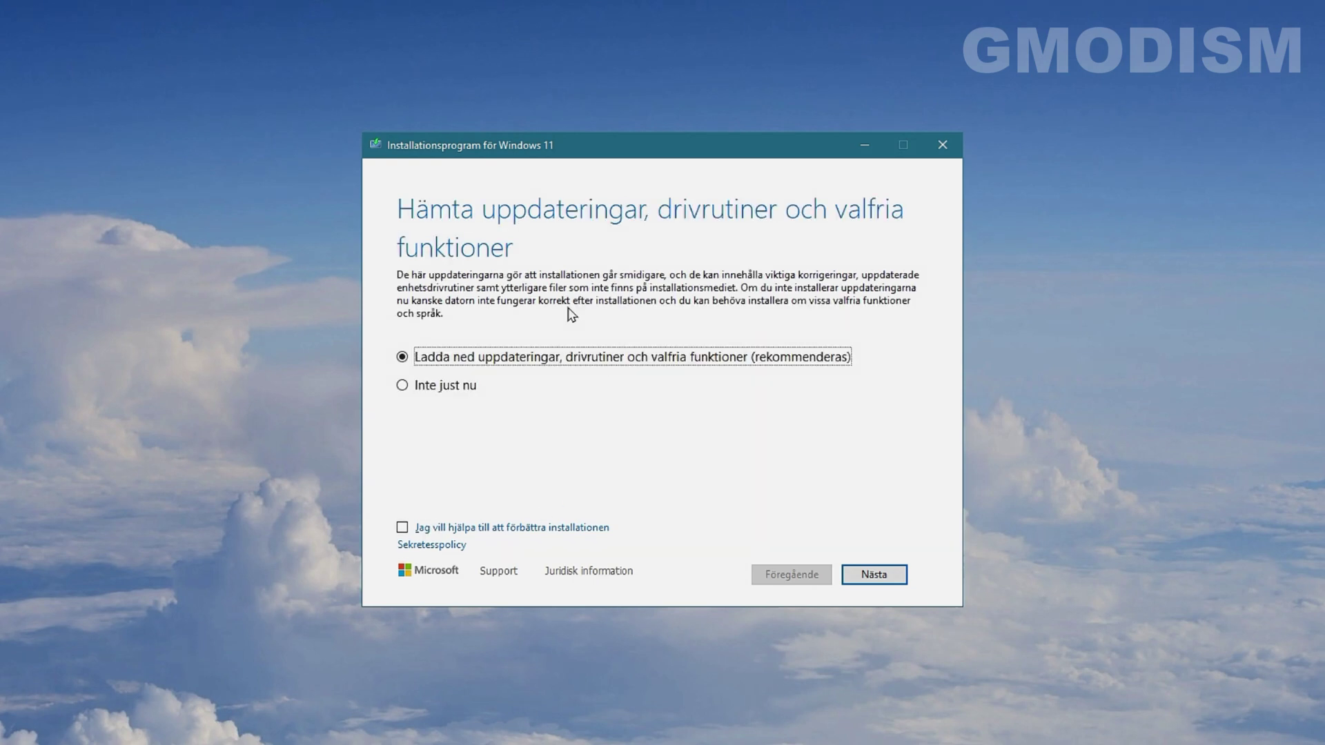
left_click(883, 577)
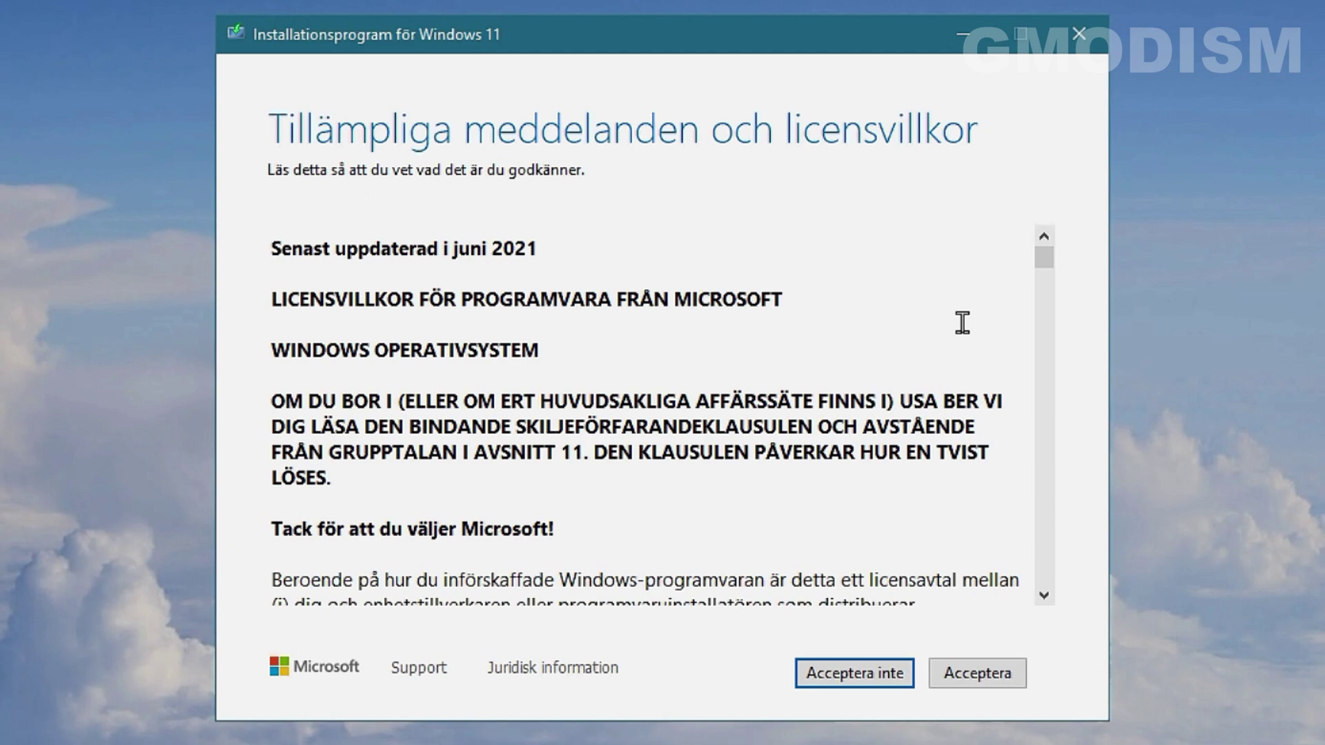
Accept the Windows 11 license terms and acknowledge the unsupported-hardware warning
left_click_drag(1045, 266, 1031, 621)
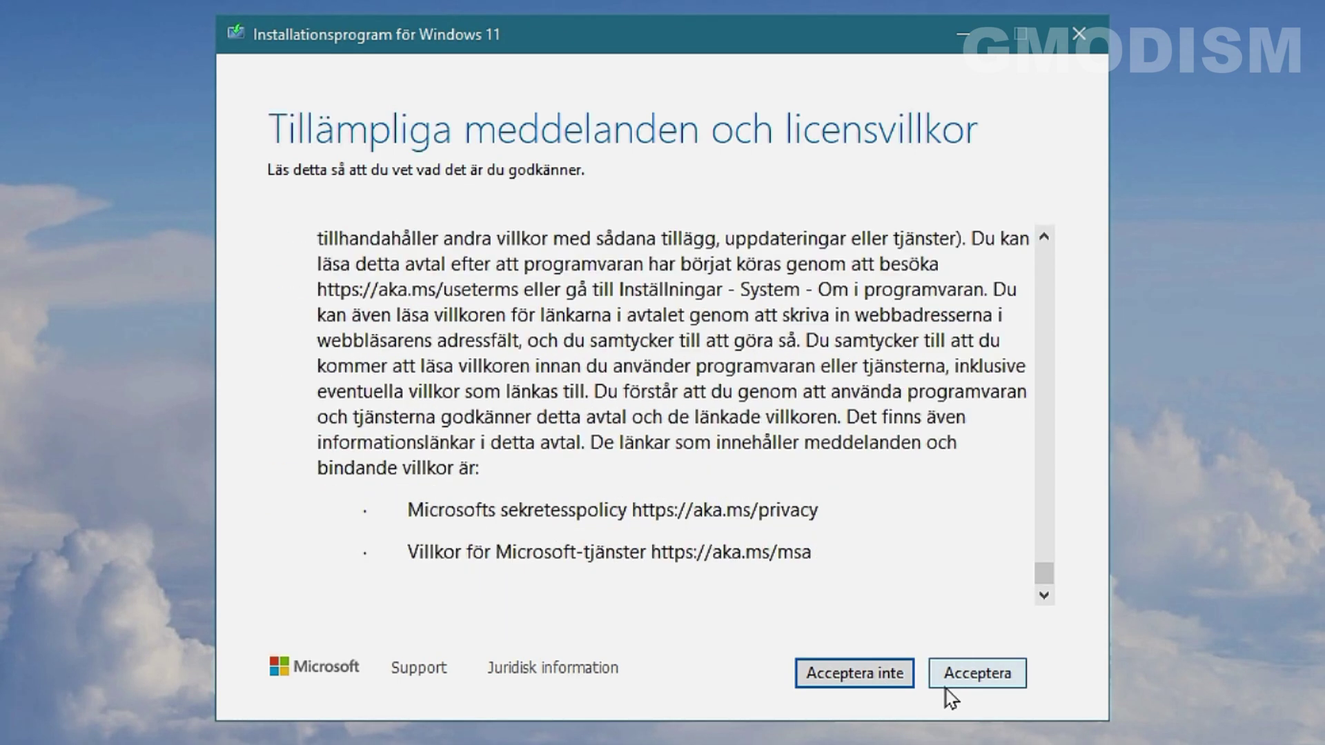
left_click(992, 679)
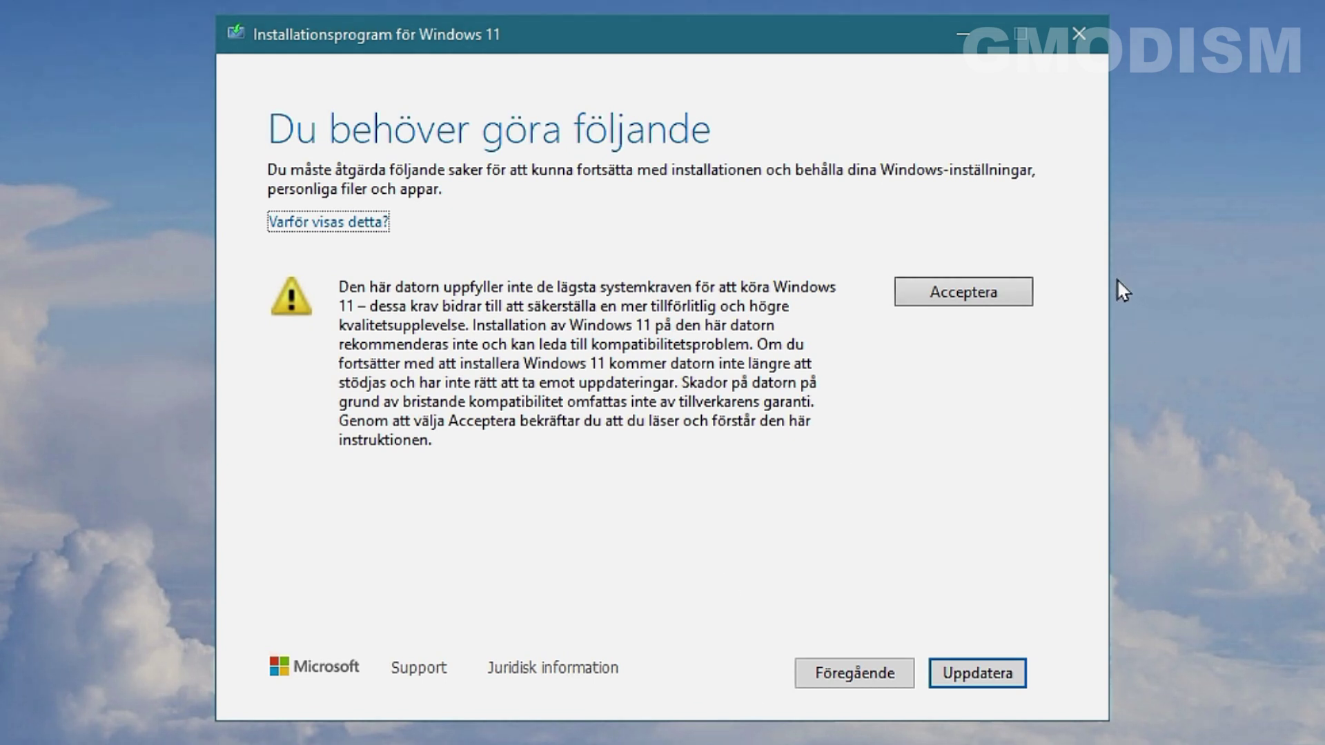
left_click(964, 292)
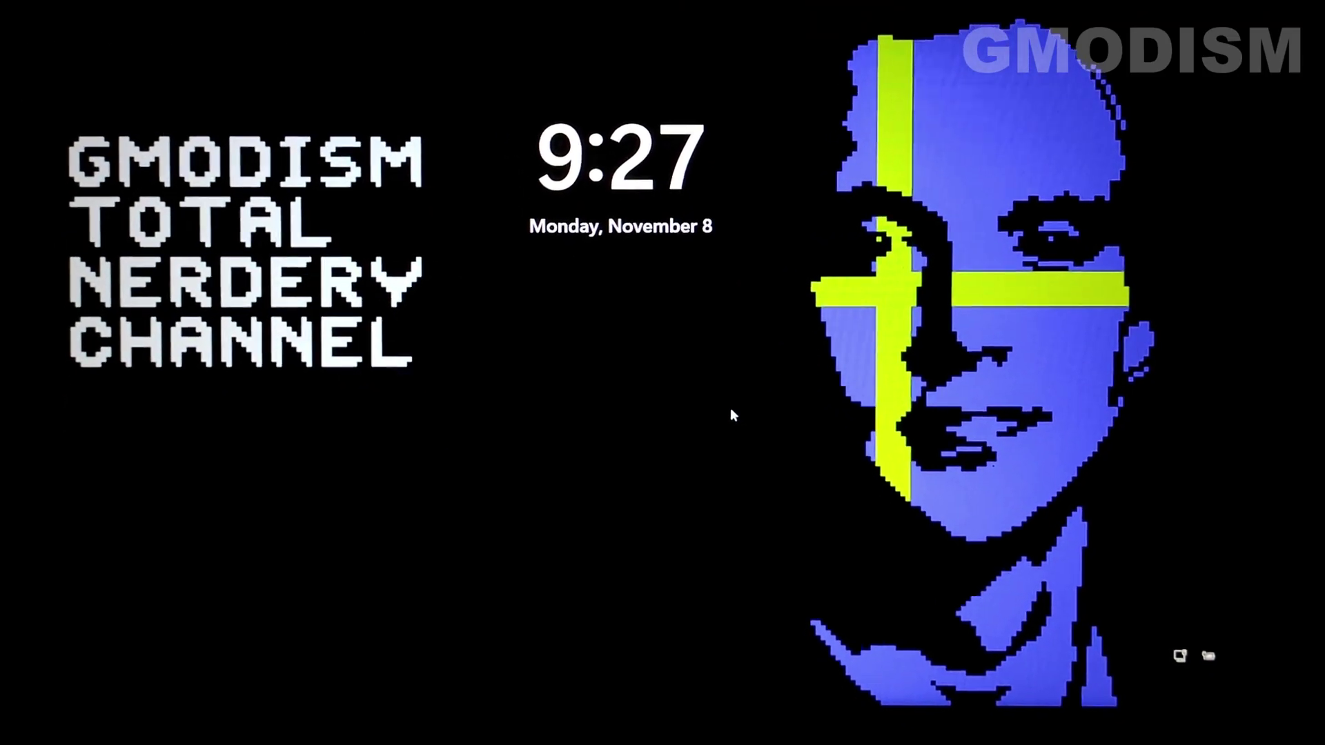
Sign in from the lock screen with the account password and return to the plain desktop
left_click(733, 412)
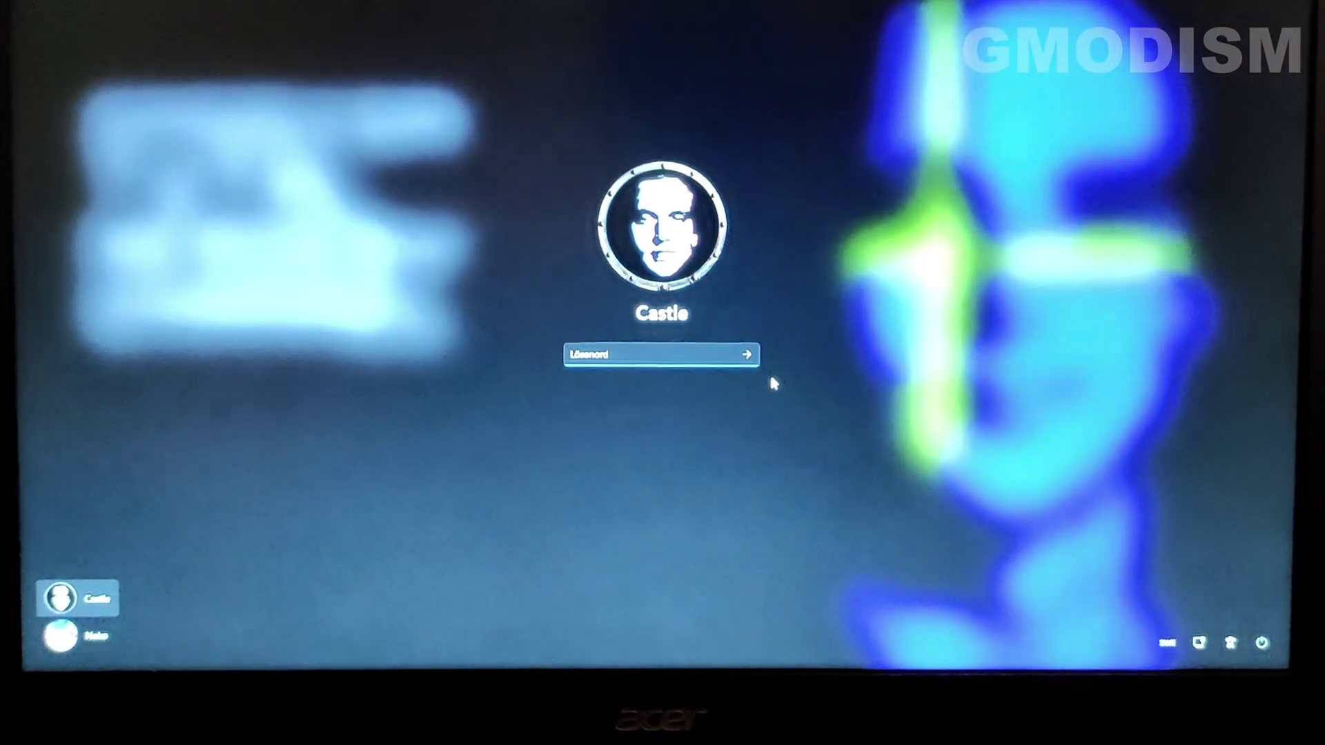
type("******")
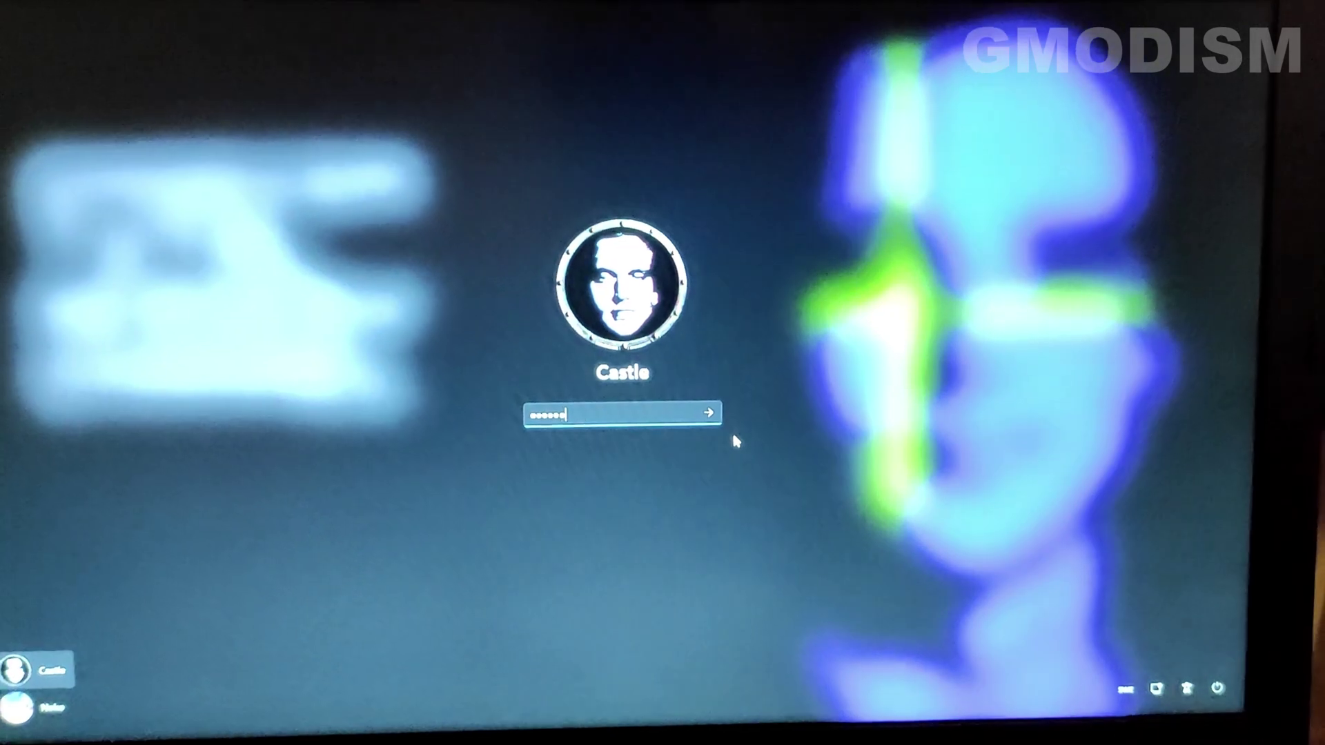
key("Return")
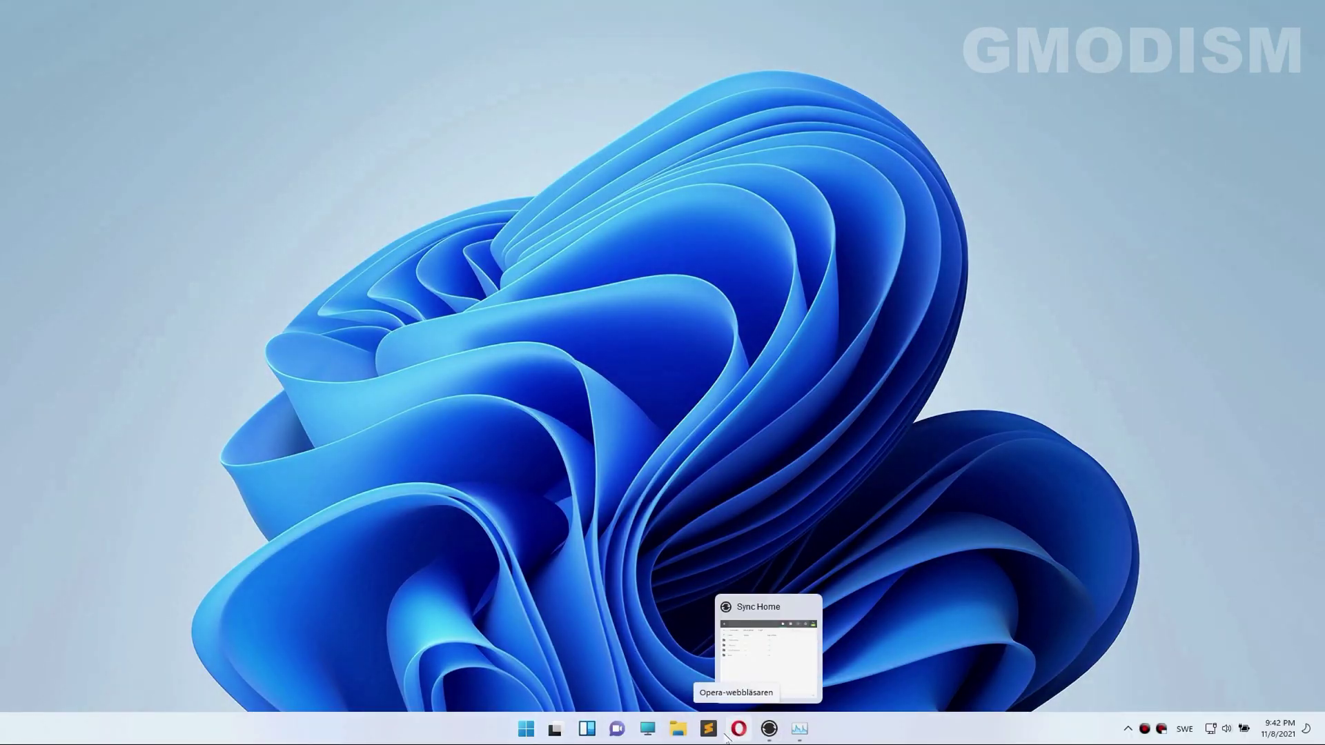
key("super+Tab")
left_click(835, 548)
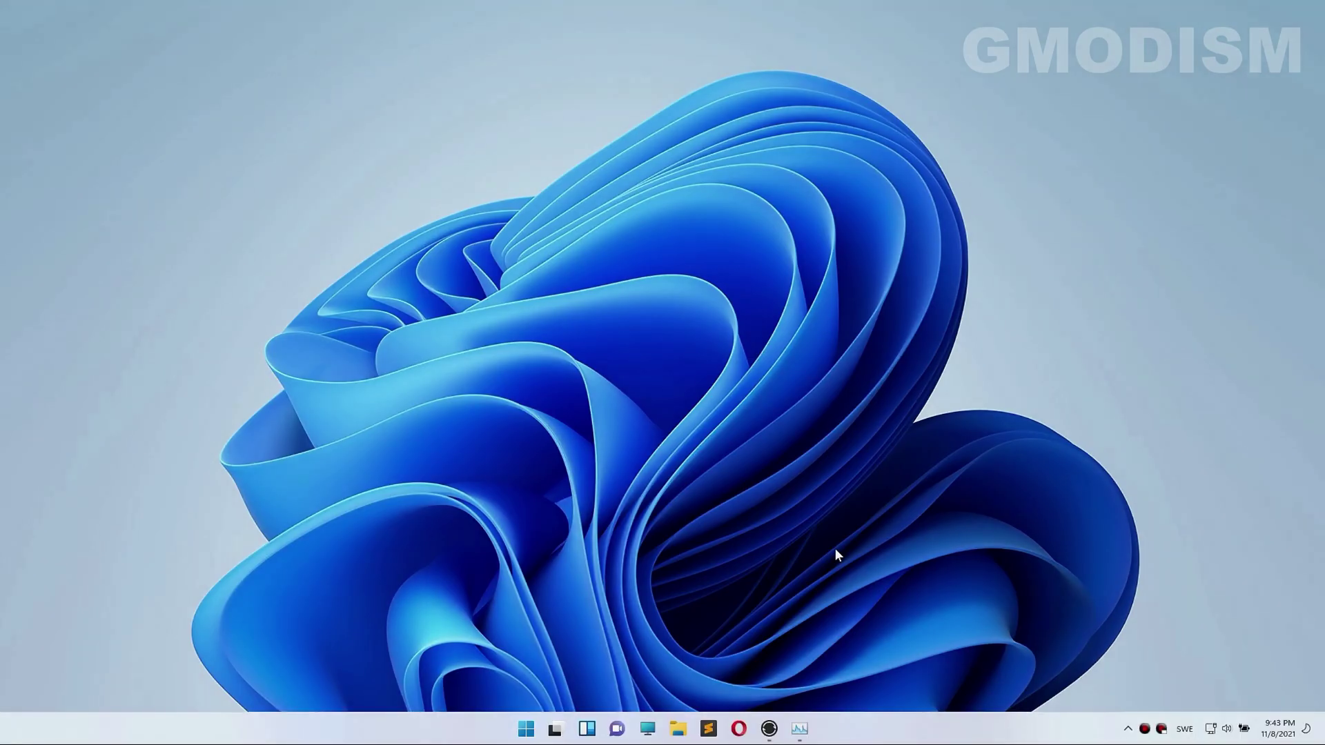